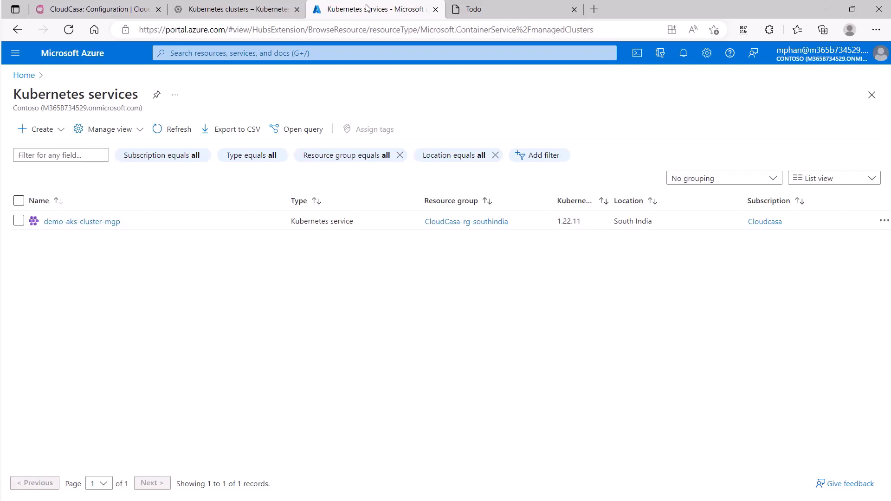
# Step: Check the Google Cloud Kubernetes clusters page, and add a task named "Test" in the Demo TODO App
pyautogui.click(258, 7)
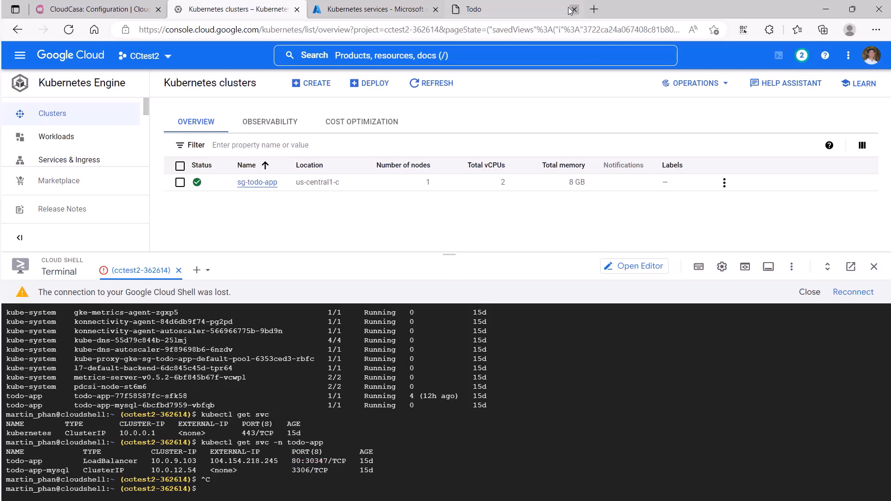
pyautogui.click(525, 5)
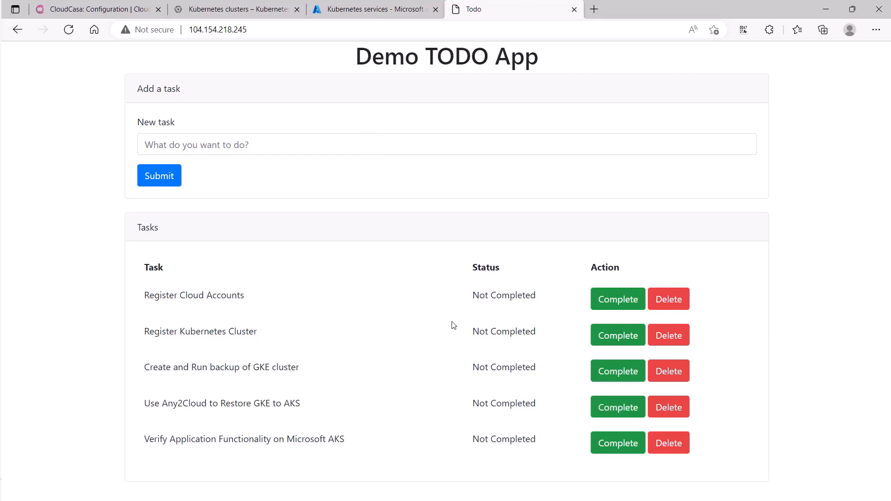
pyautogui.click(408, 145)
pyautogui.write('Test')
pyautogui.click(281, 175)
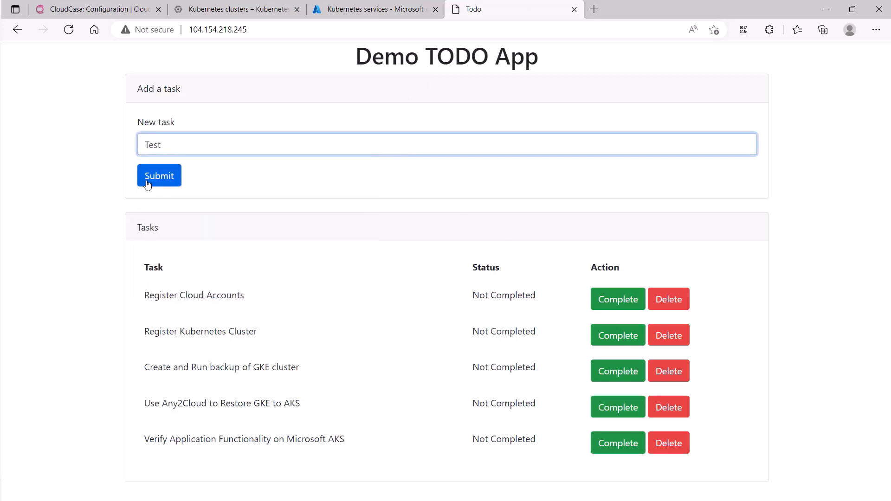
pyautogui.click(147, 182)
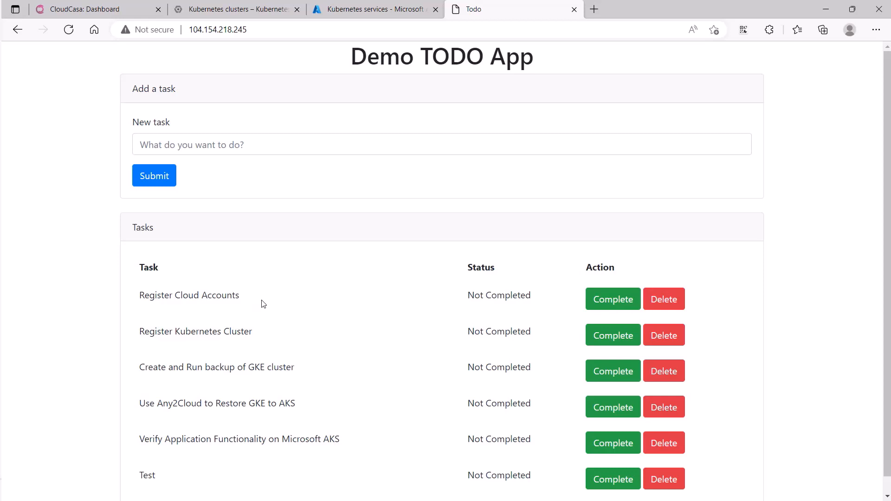
# Step: Switch to CloudCasa, view the configured cloud accounts, and examine the provider types offered when adding a cloud account
pyautogui.click(111, 8)
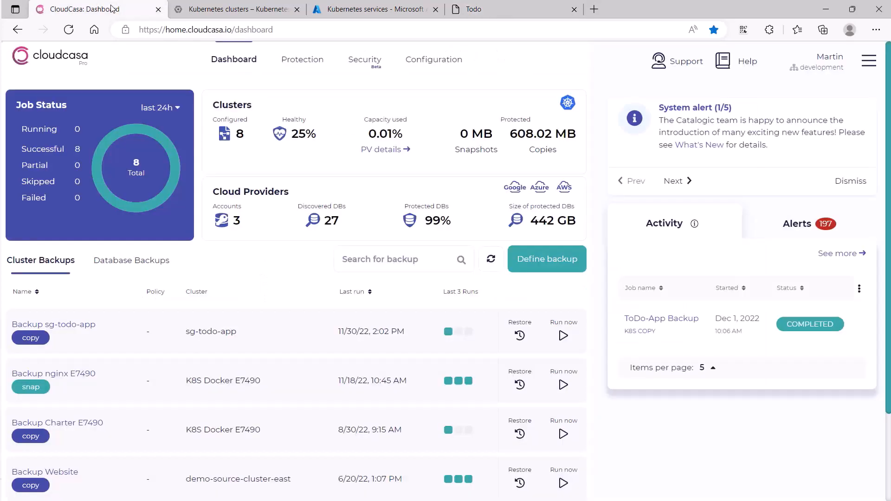
pyautogui.click(426, 61)
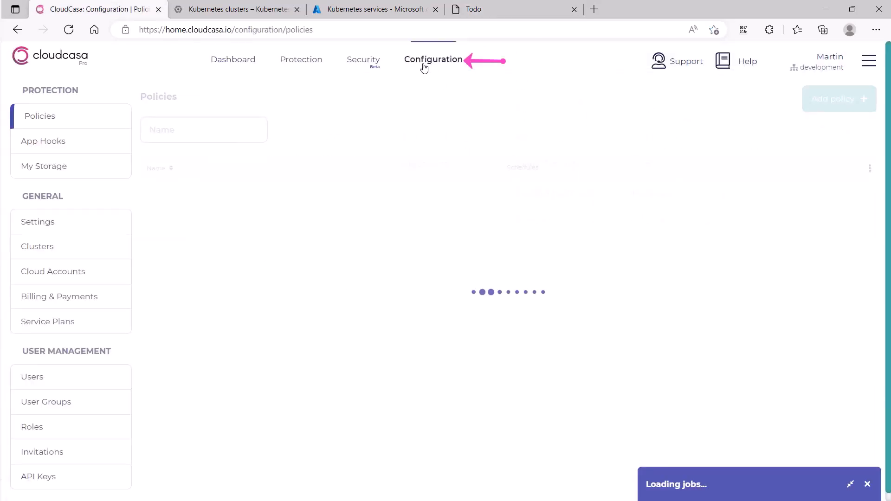
pyautogui.click(89, 276)
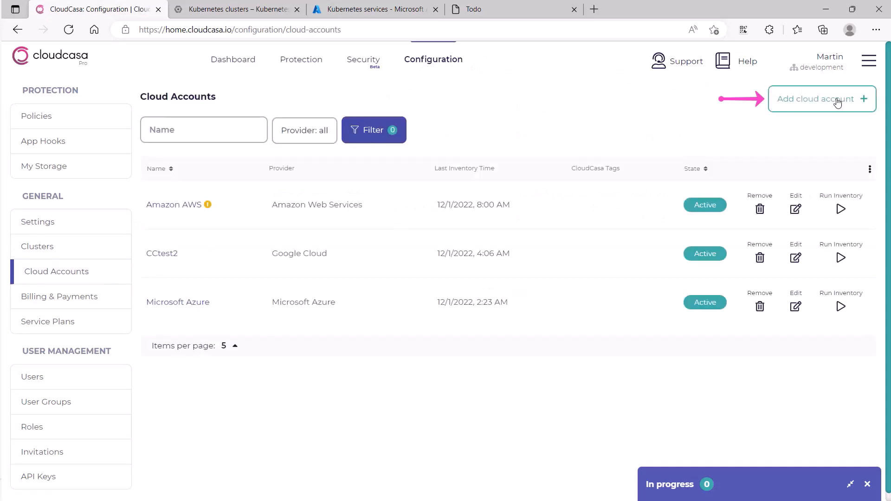
pyautogui.click(837, 103)
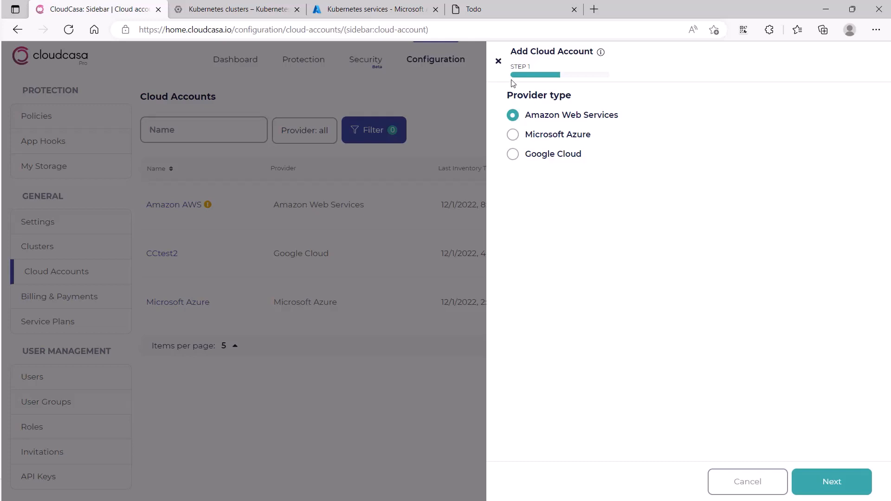
pyautogui.click(499, 62)
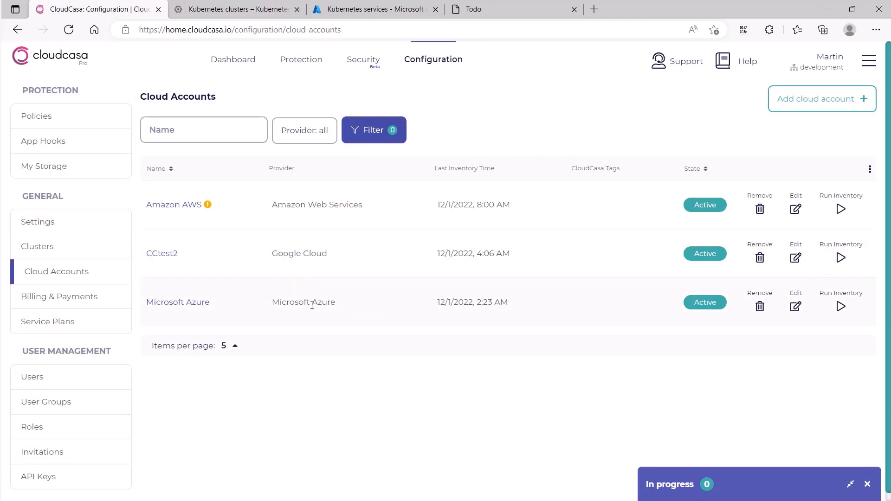
# Step: Switch to the Demo TODO App and mark the Register Cloud Accounts task as complete
pyautogui.click(530, 4)
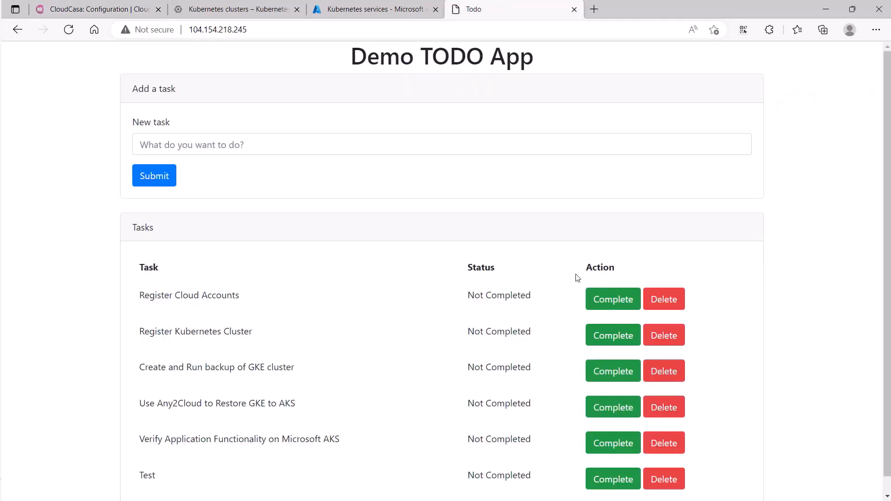
pyautogui.click(601, 299)
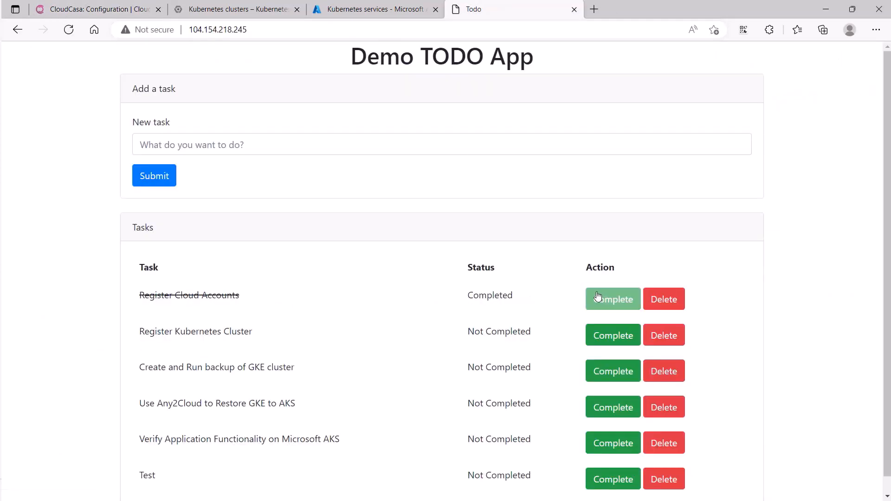
# Step: View the clusters of the CCtest2 cloud account in CloudCasa, and mark Register Kubernetes Cluster as complete in the Demo TODO App
pyautogui.click(105, 11)
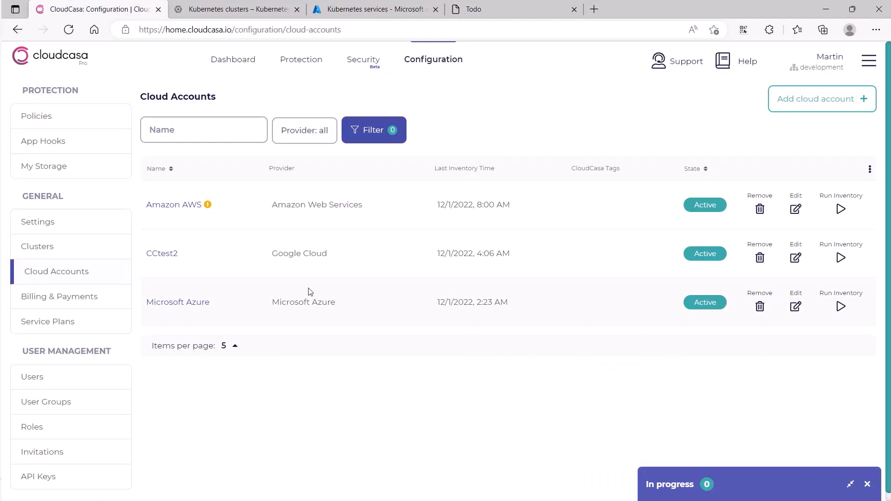
pyautogui.click(175, 259)
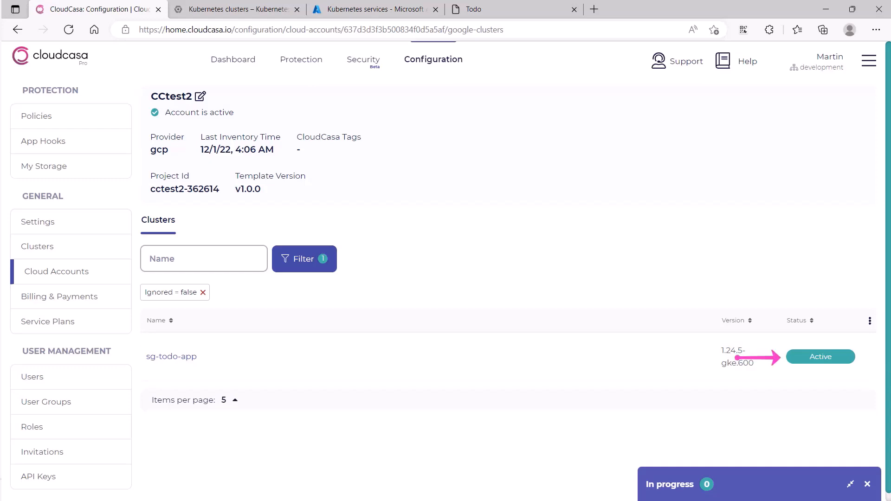
pyautogui.click(491, 15)
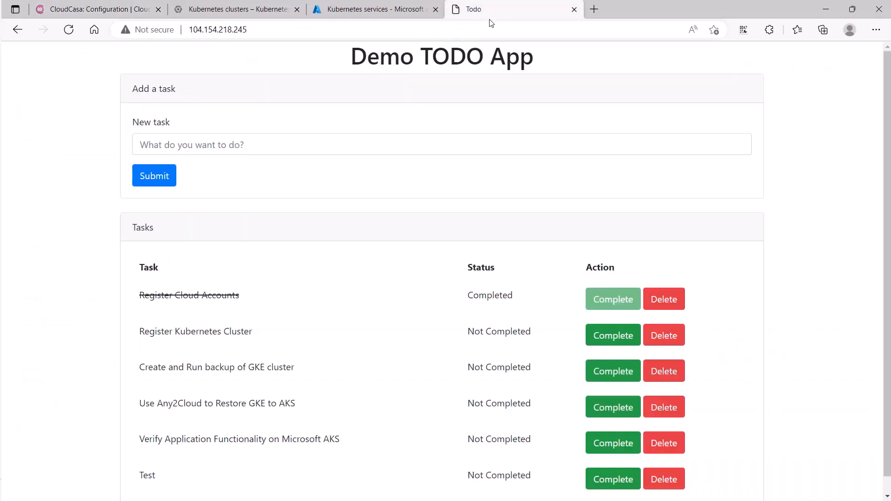
pyautogui.click(600, 339)
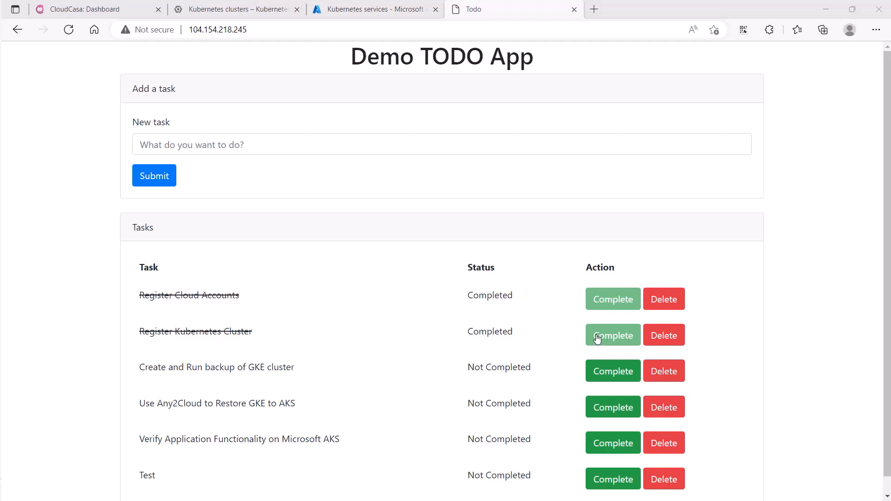
# Step: Start defining a cluster backup in CloudCasa with the name sg-todo-app-backup and the cluster sg-todo-app
pyautogui.click(116, 9)
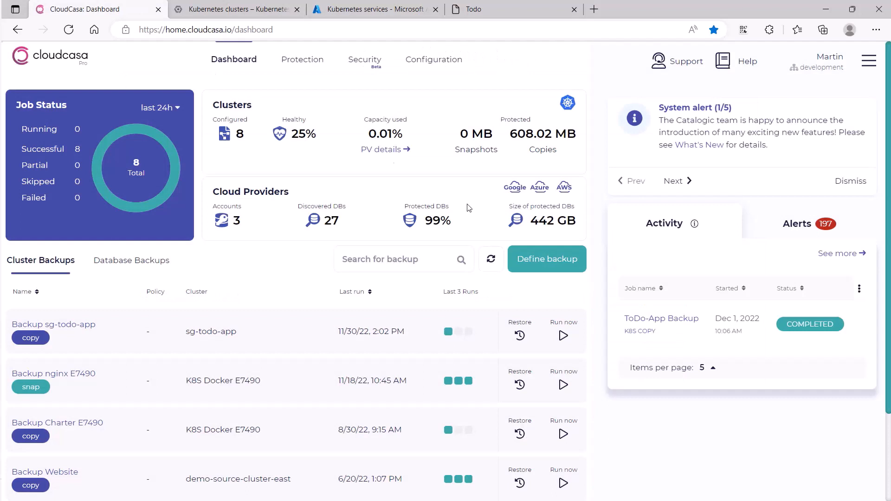
pyautogui.click(572, 268)
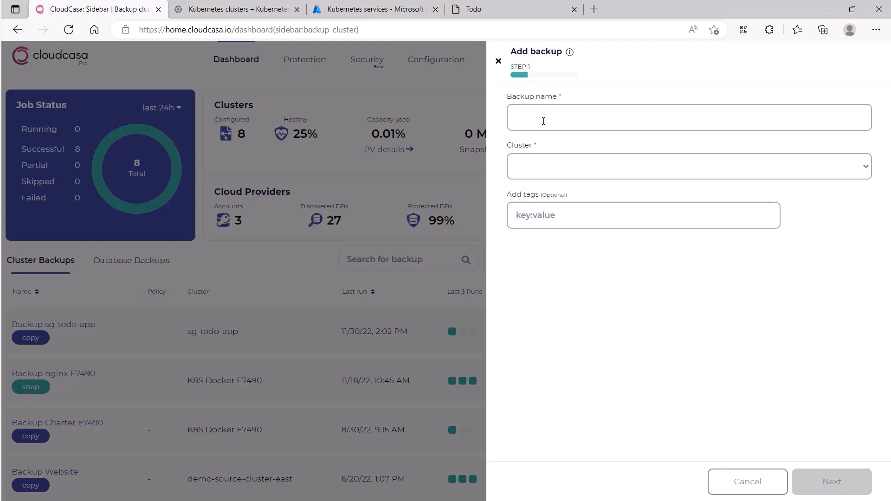
pyautogui.click(544, 121)
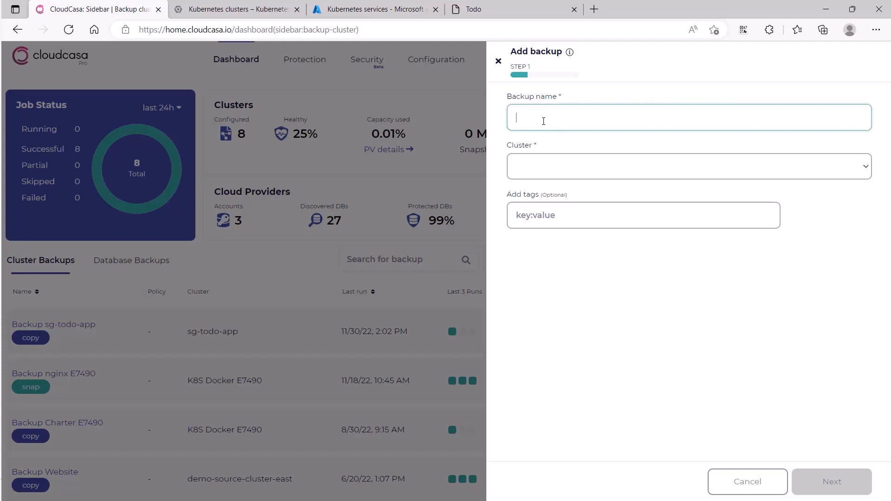
pyautogui.write('sg-todo-app')
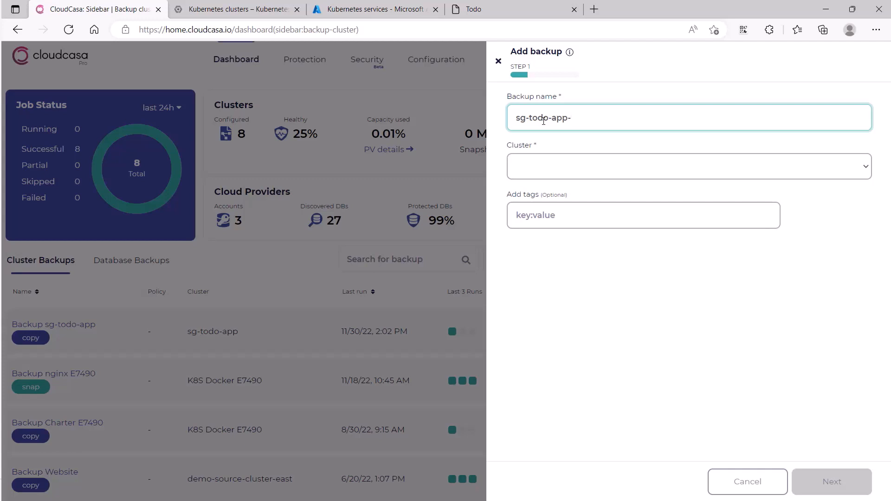
pyautogui.write('-backup')
pyautogui.press('Tab')
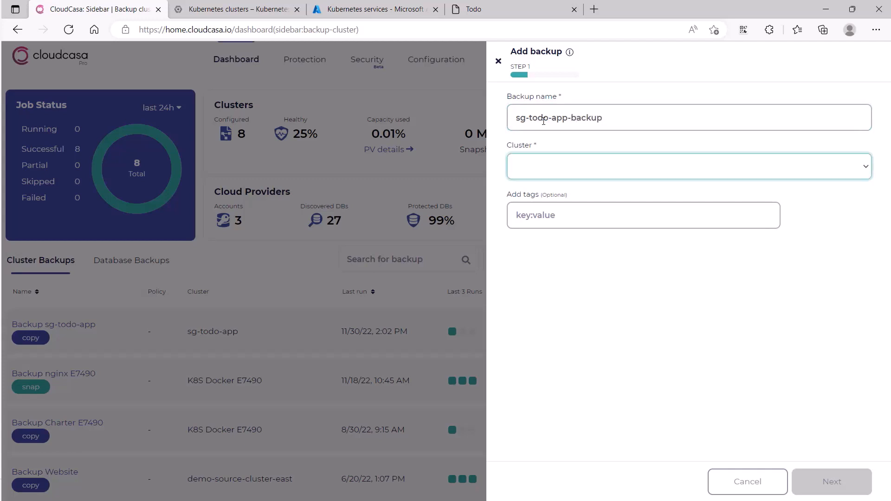
pyautogui.click(566, 166)
pyautogui.click(566, 207)
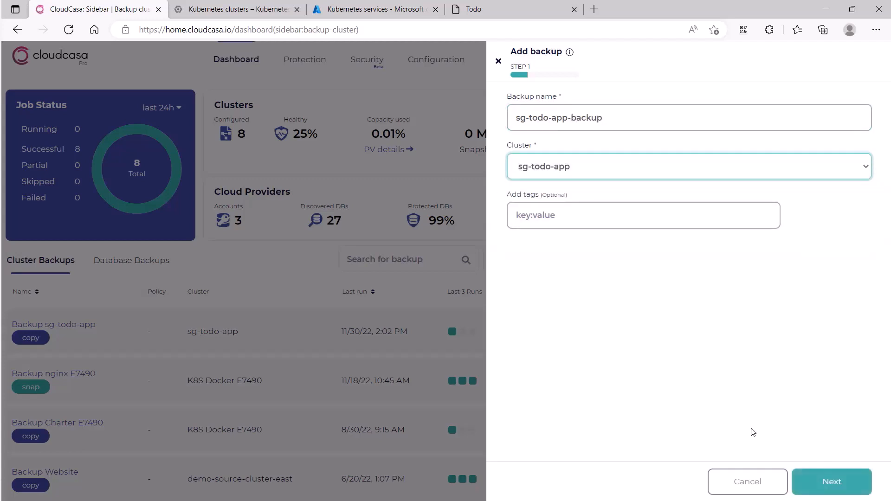
pyautogui.click(821, 481)
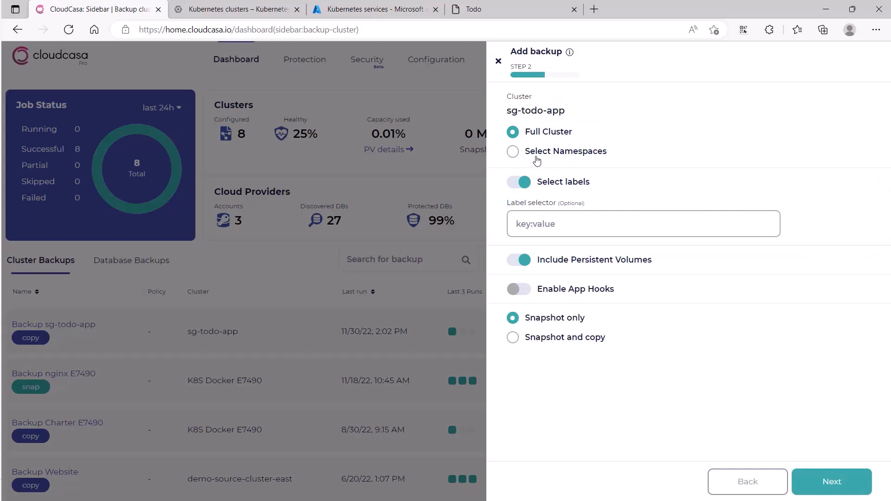
# Step: Limit the backup to the todo-app namespace, with App Hooks enabled and the Snapshot and copy option
pyautogui.click(535, 156)
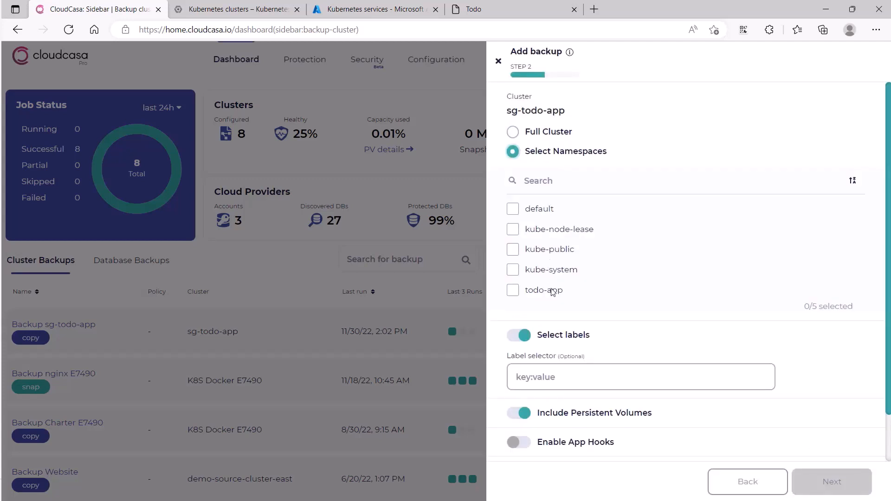
pyautogui.click(552, 290)
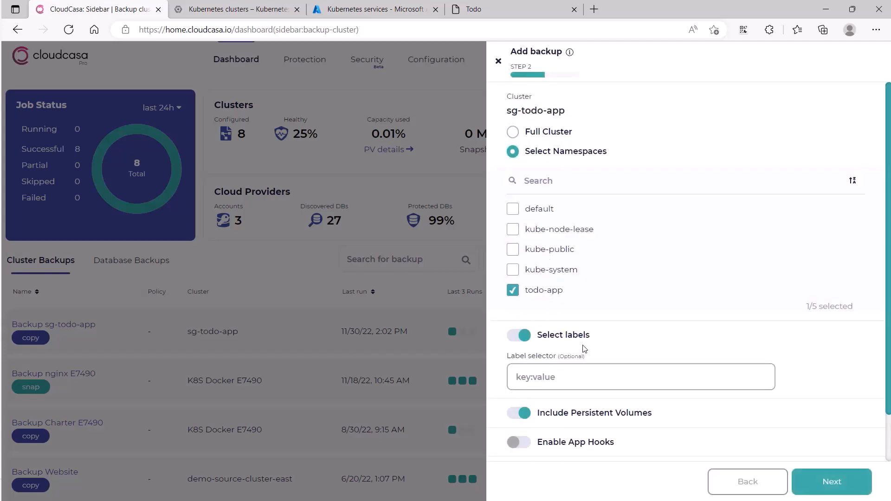
pyautogui.scroll(-1, 584, 350)
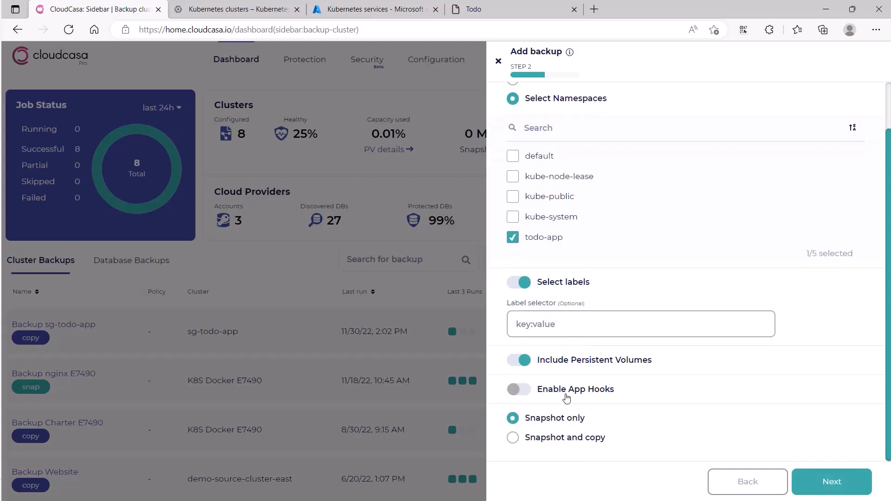
pyautogui.click(567, 395)
pyautogui.click(581, 447)
pyautogui.scroll(-1, 721, 415)
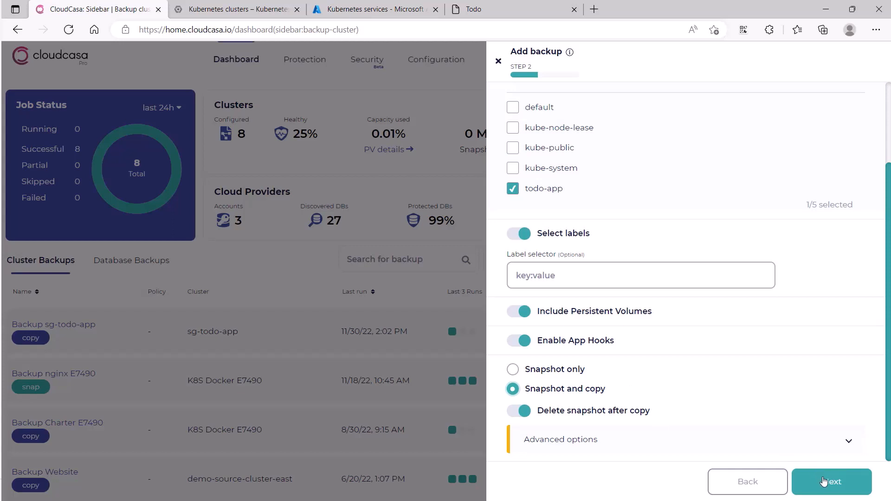
pyautogui.click(823, 482)
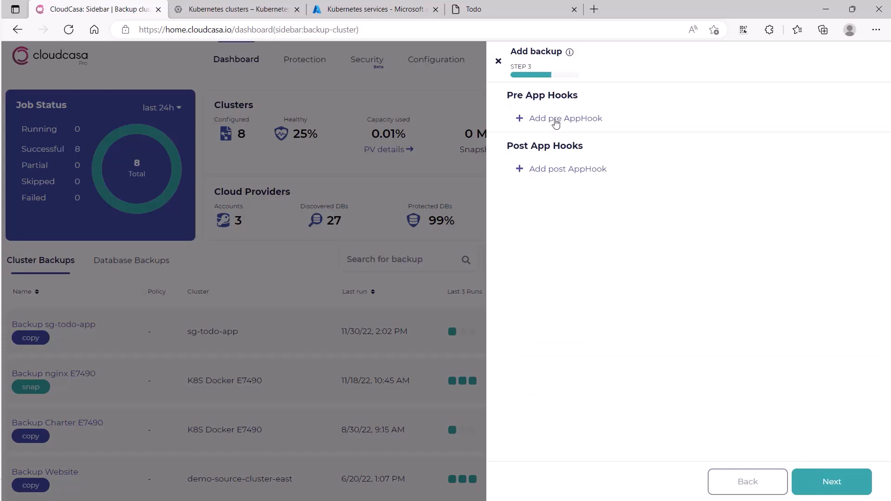
# Step: Add a templated pre App Hook for the todo-app namespace using mysql-pre-backup-system-hook, and accept None as the backup policy
pyautogui.click(557, 119)
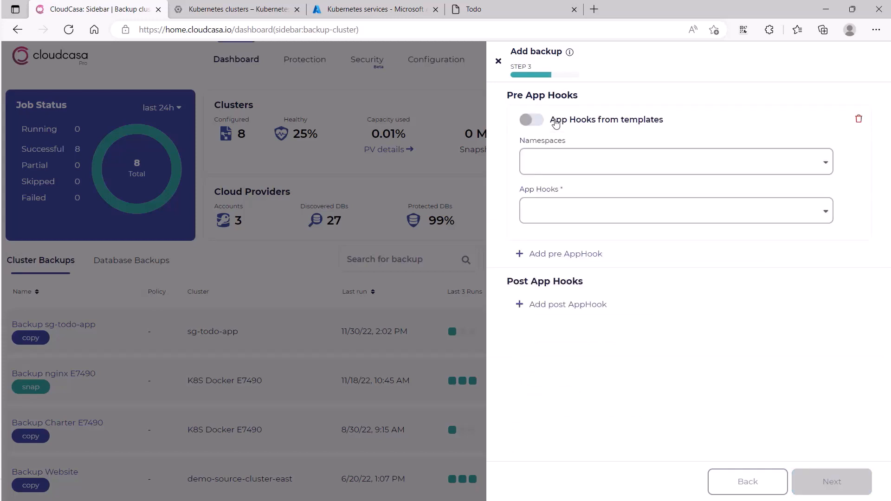
pyautogui.click(557, 123)
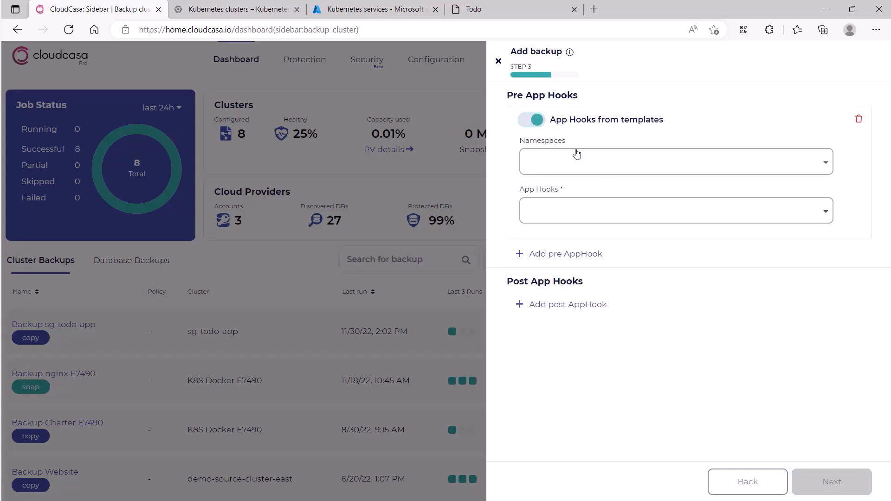
pyautogui.click(583, 163)
pyautogui.click(558, 197)
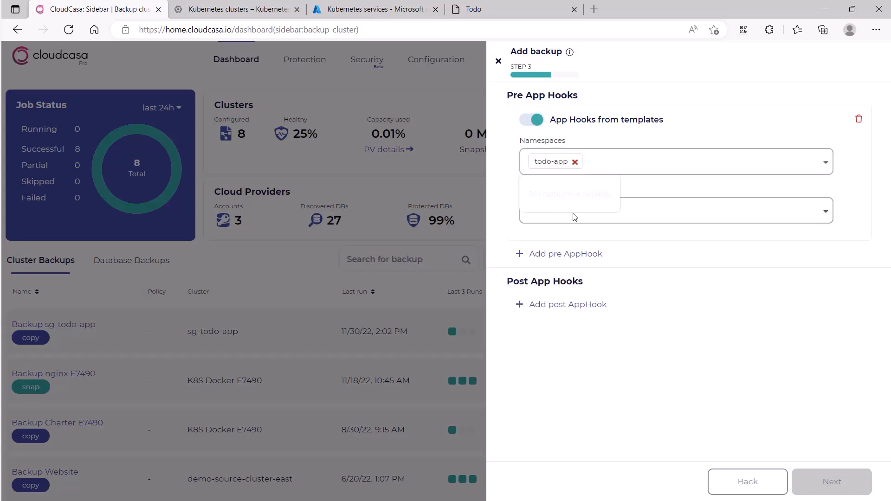
pyautogui.click(667, 212)
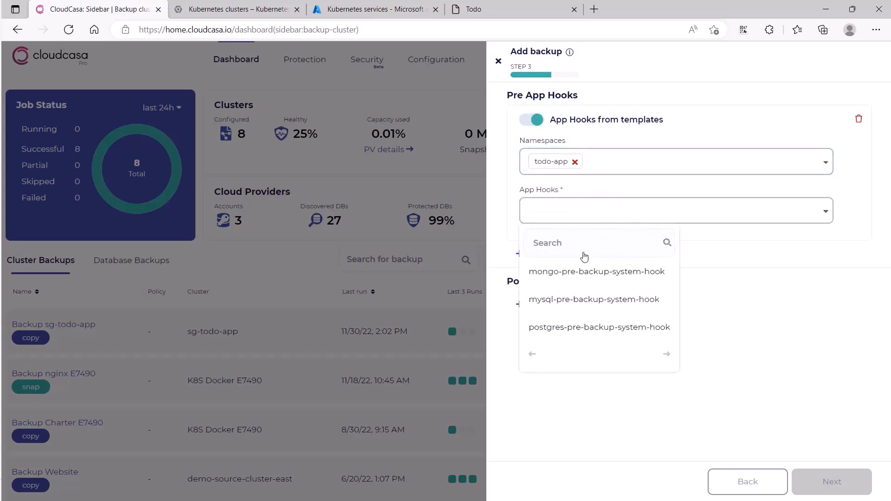
pyautogui.click(578, 297)
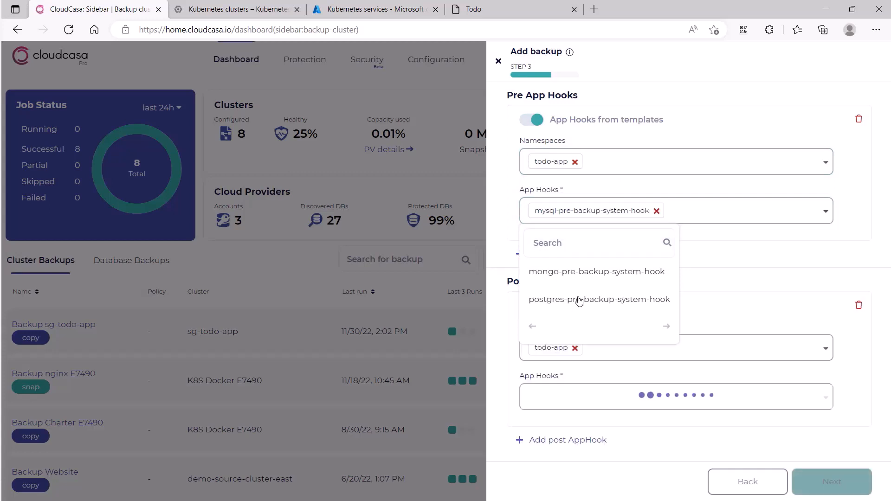
pyautogui.click(775, 256)
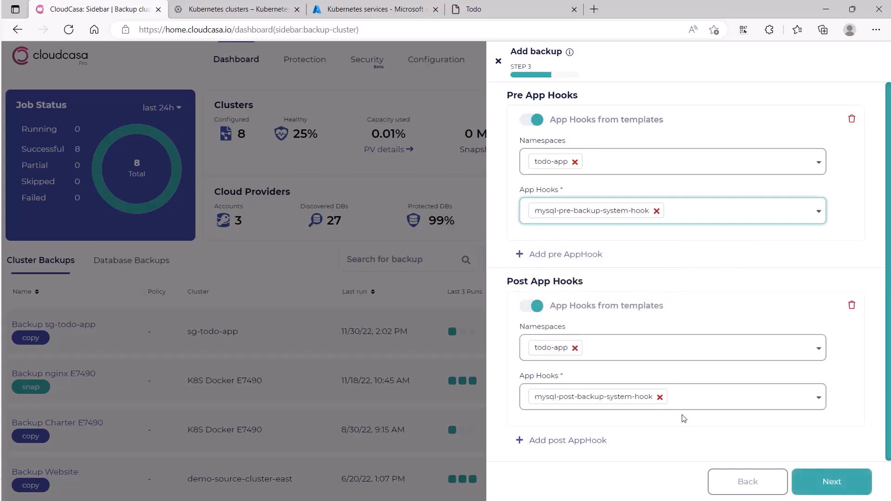
pyautogui.click(824, 485)
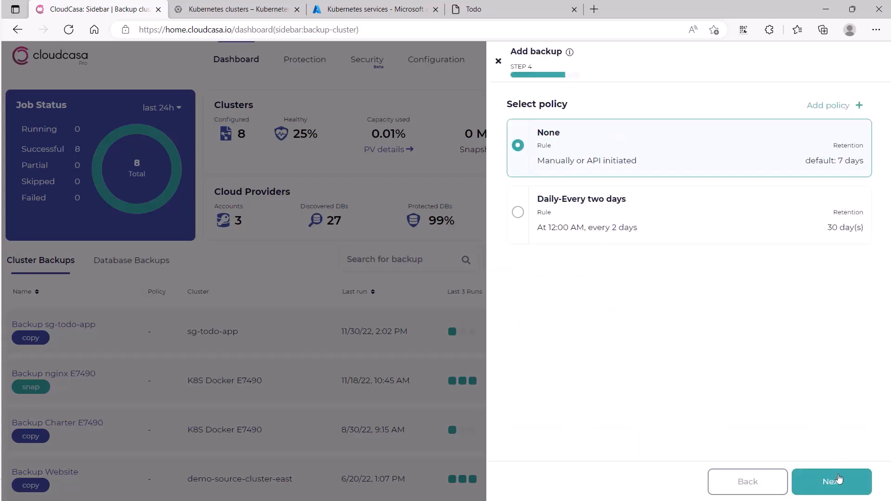
pyautogui.click(837, 482)
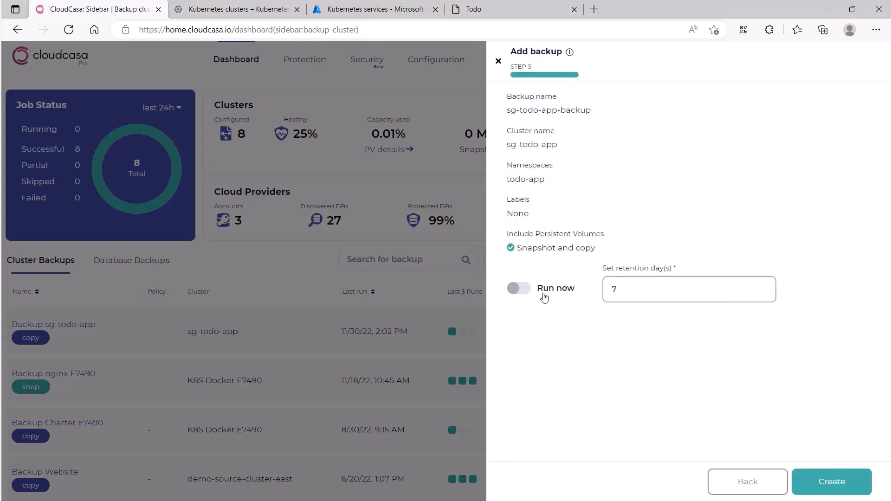
# Step: Create the backup with Run now enabled, and view the activity details of the sg-todo-app-backup job
pyautogui.click(542, 291)
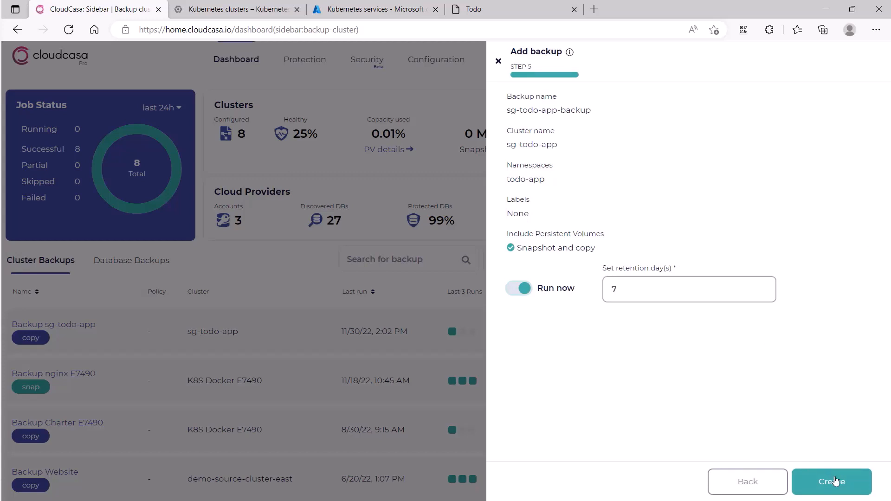
pyautogui.click(835, 481)
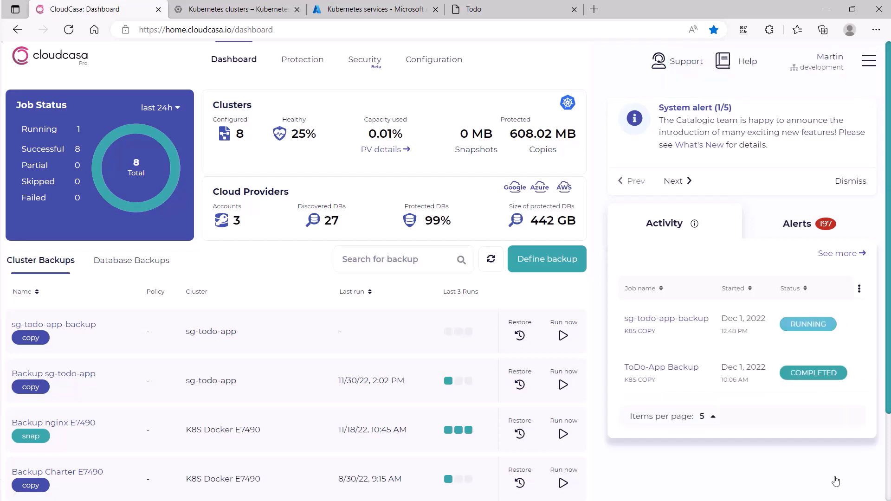
pyautogui.click(662, 319)
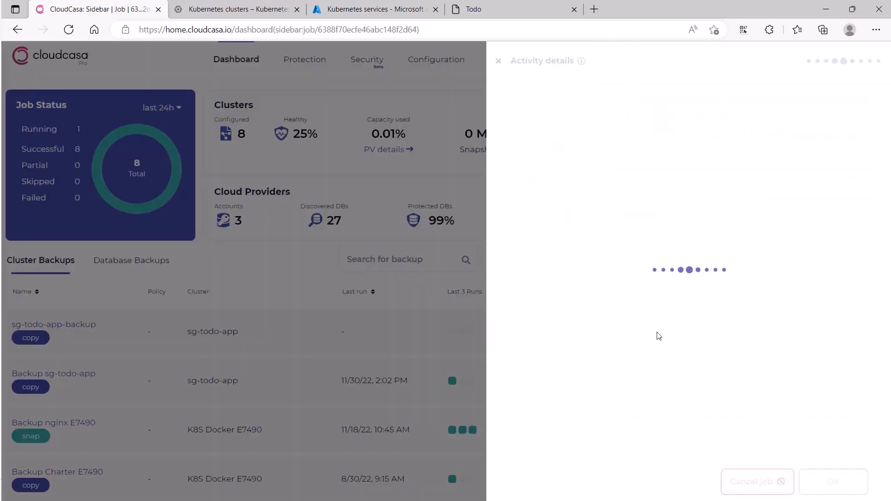
pyautogui.click(599, 104)
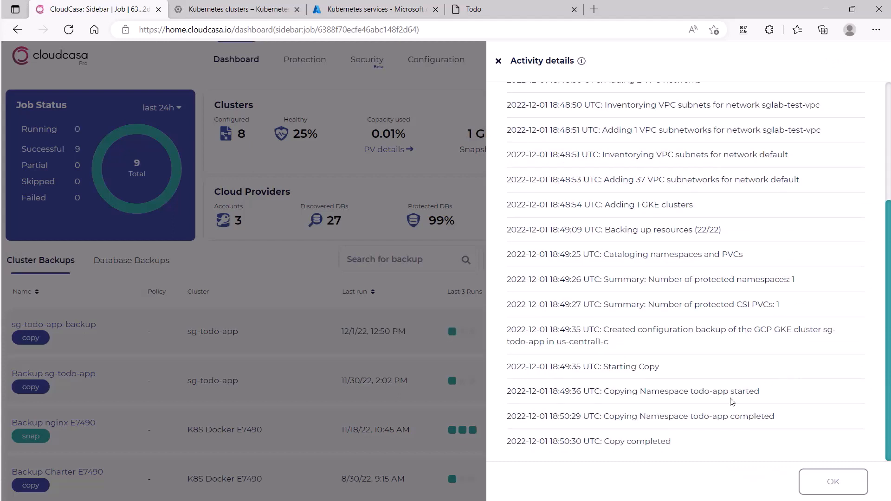
# Step: Mark the task Create and Run backup of GKE cluster as complete in the Demo TODO App
pyautogui.click(492, 12)
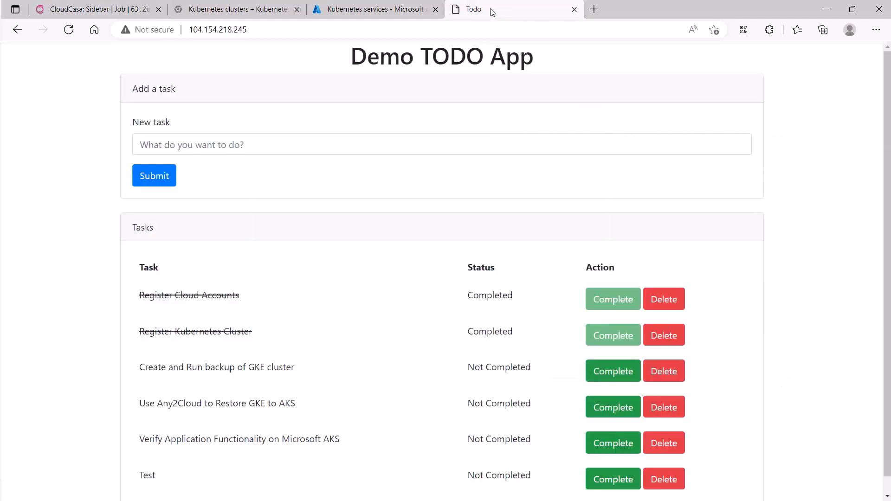
pyautogui.click(608, 372)
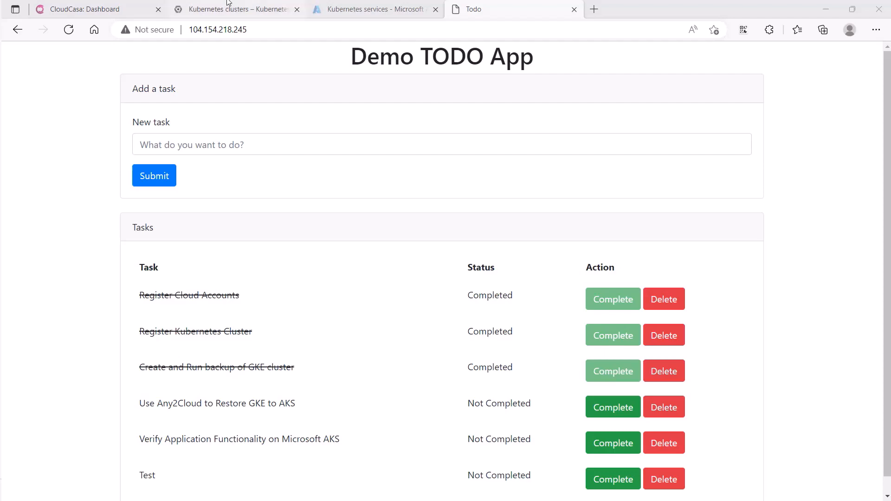
# Step: Start restoring GKE-Backup-SG-TODO-APP in CloudCasa from the 12/2/22, 1:09 PM recovery point
pyautogui.click(93, 9)
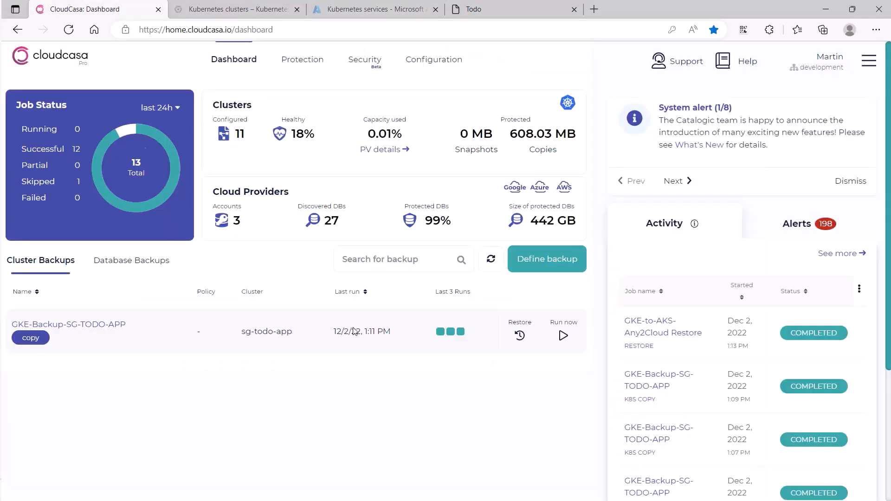
pyautogui.click(520, 337)
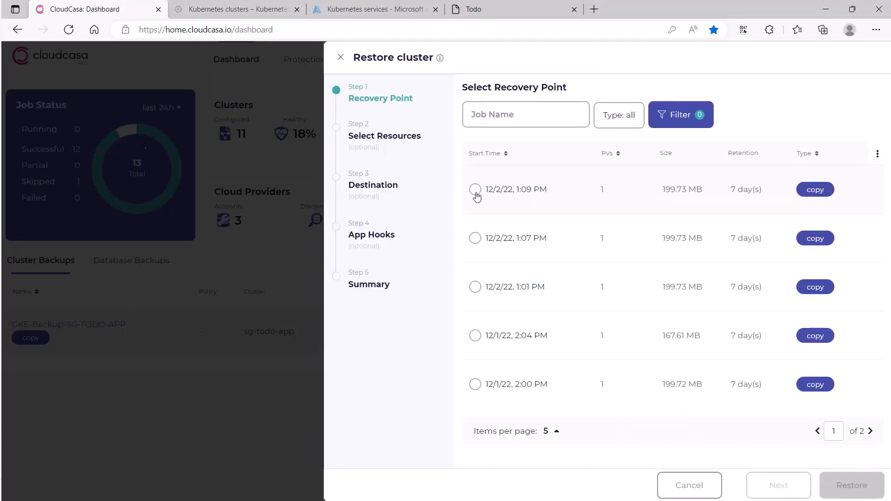
pyautogui.click(475, 190)
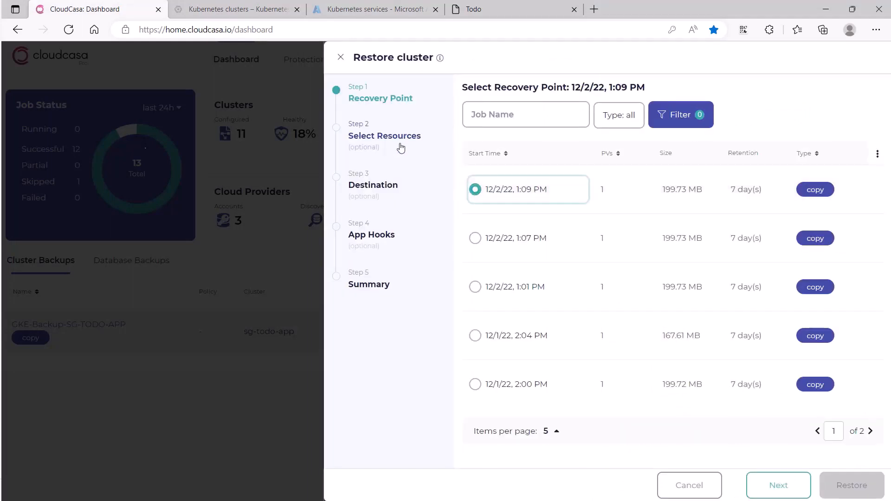
pyautogui.click(788, 487)
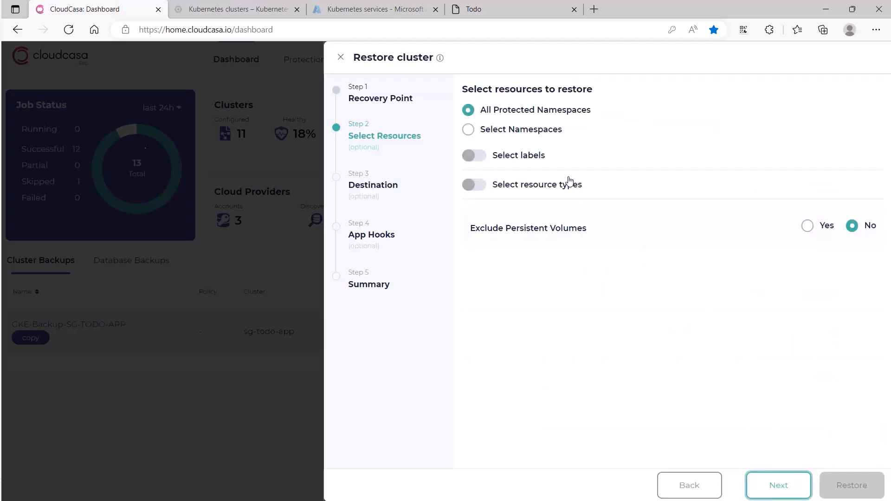
# Step: Limit the resources to restore to the todo-app namespace, and continue to the destination options
pyautogui.click(531, 133)
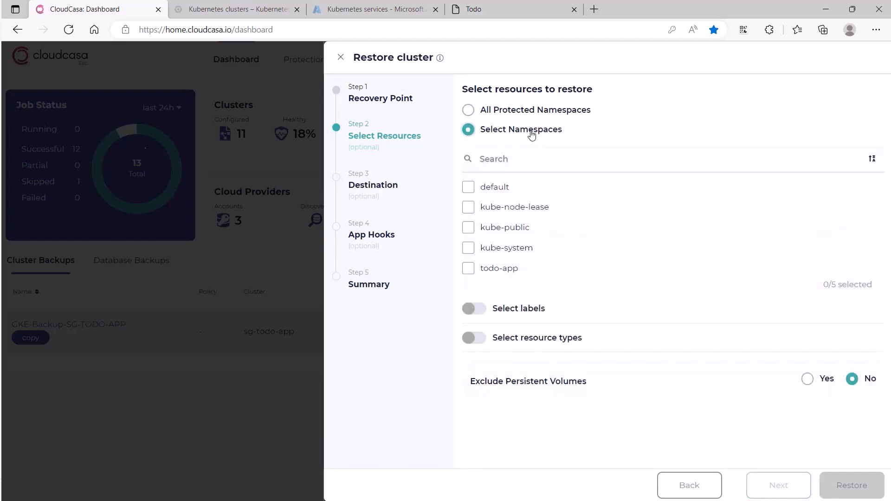
pyautogui.click(502, 269)
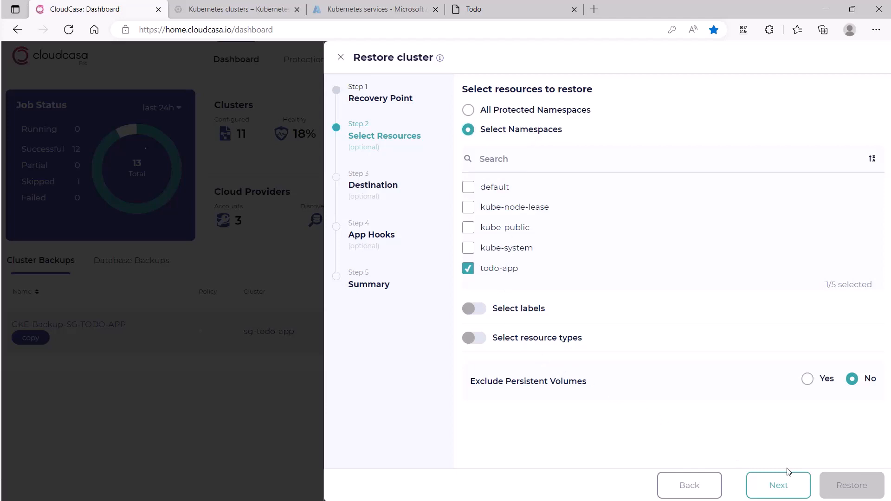
pyautogui.click(789, 493)
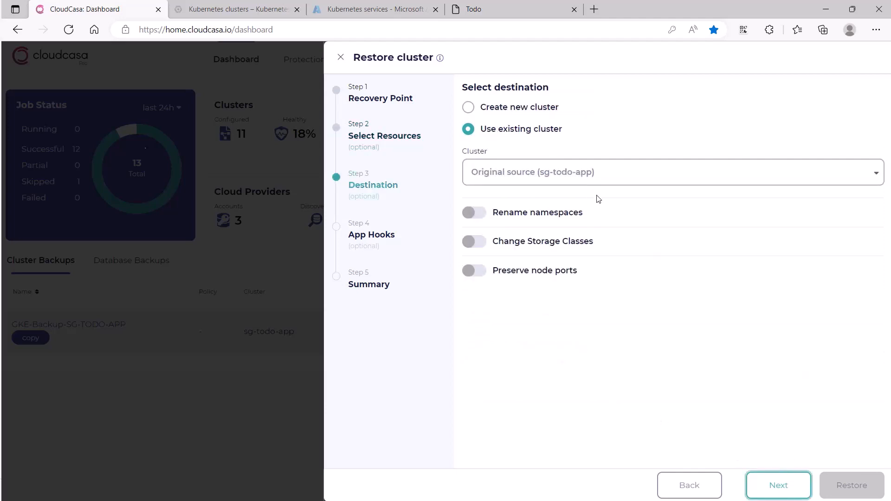
# Step: Set the destination to a new AKS cluster, mapping the standard-rwo storage class to managed-csi
pyautogui.click(529, 112)
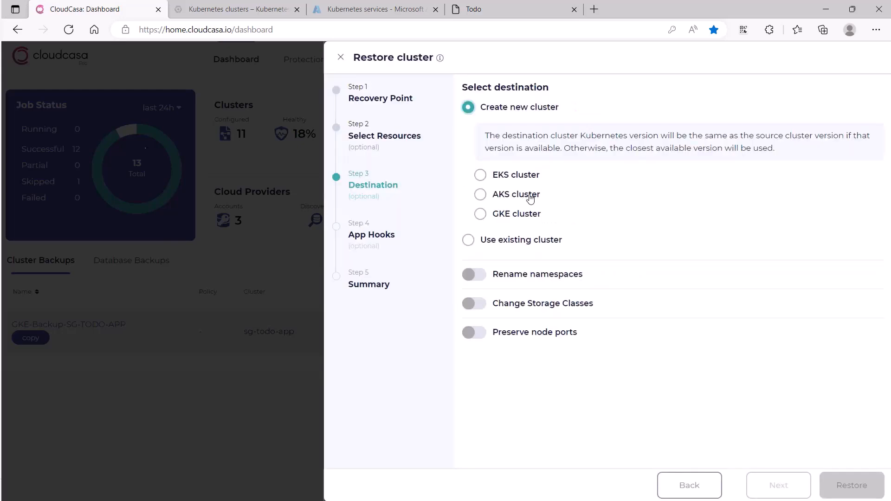
pyautogui.click(530, 194)
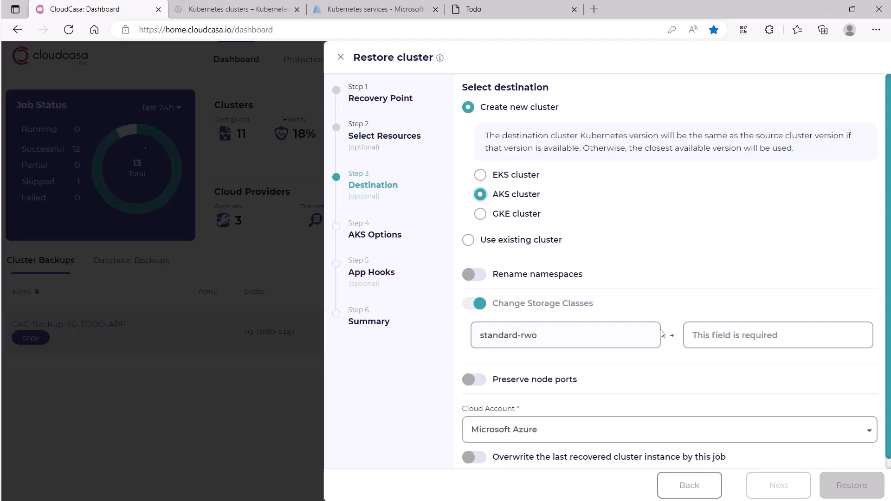
pyautogui.click(731, 342)
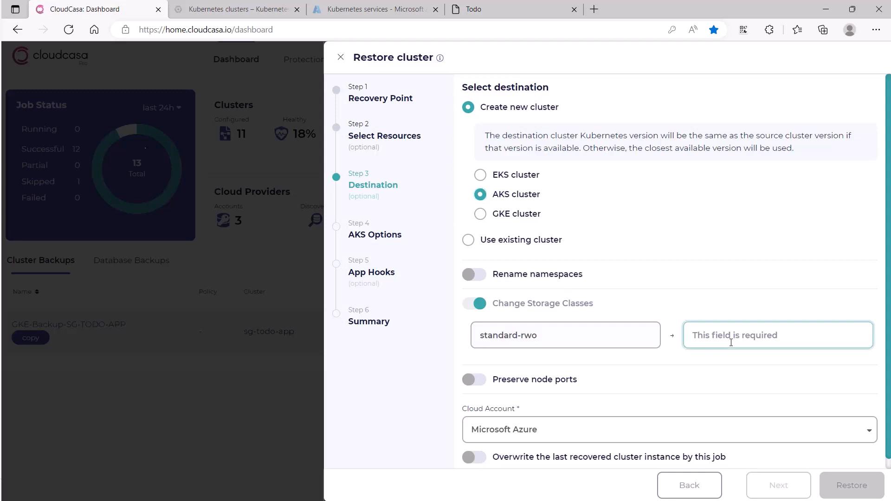
pyautogui.write('managed')
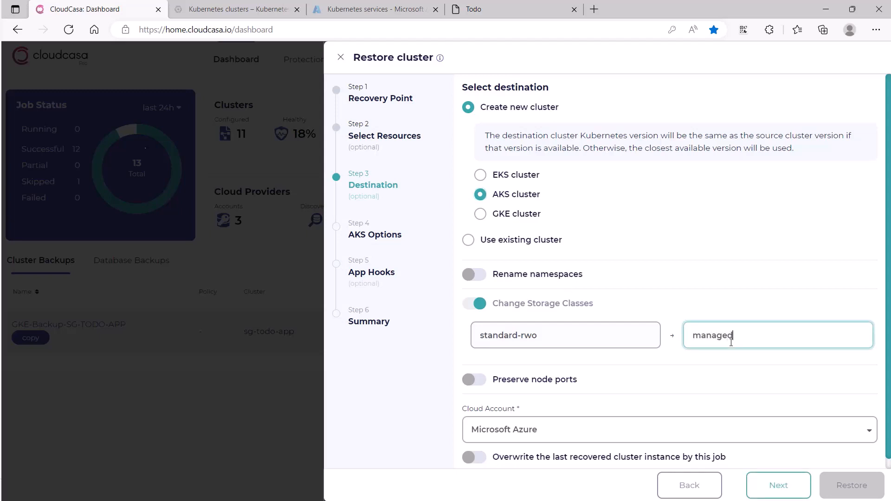
pyautogui.write('-csi')
pyautogui.scroll(-1, 552, 432)
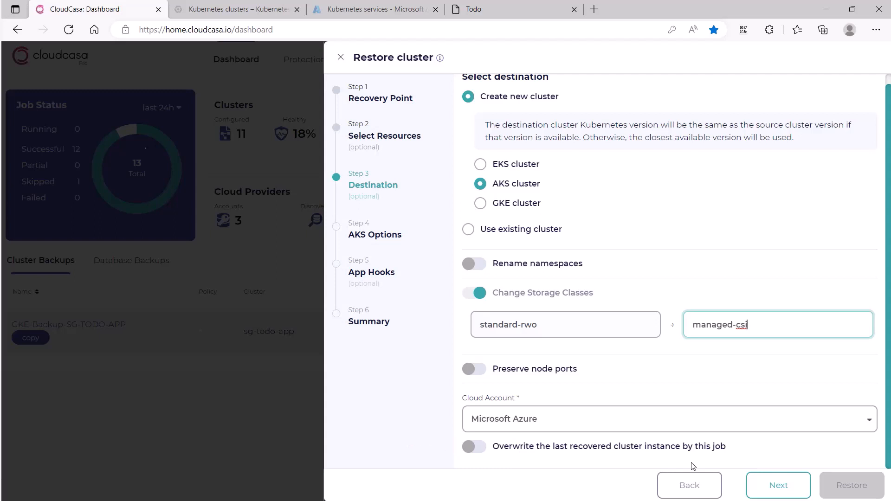
pyautogui.click(764, 488)
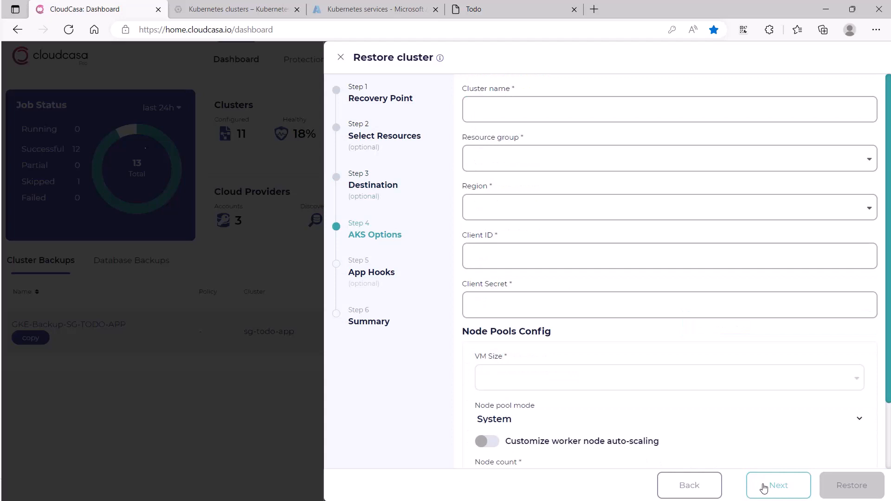
# Step: Name the new AKS cluster gke-to-aks-sg-todo-app
pyautogui.click(652, 105)
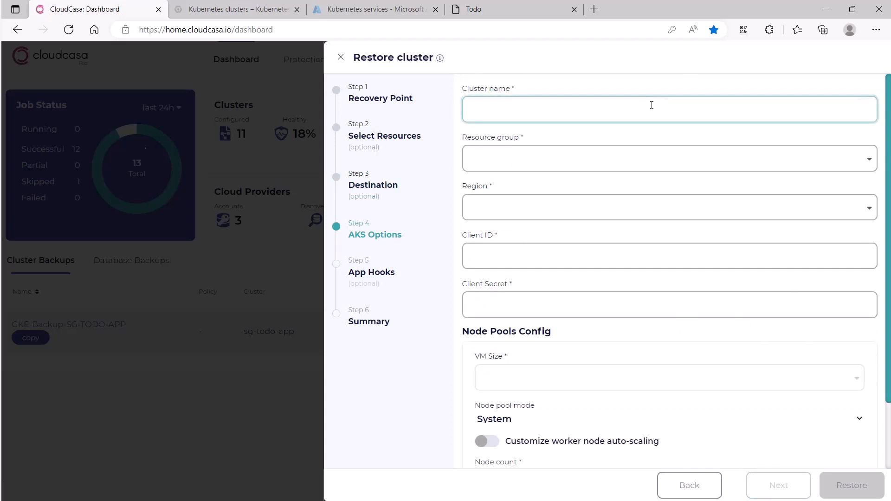
pyautogui.write('gke-to-aks-')
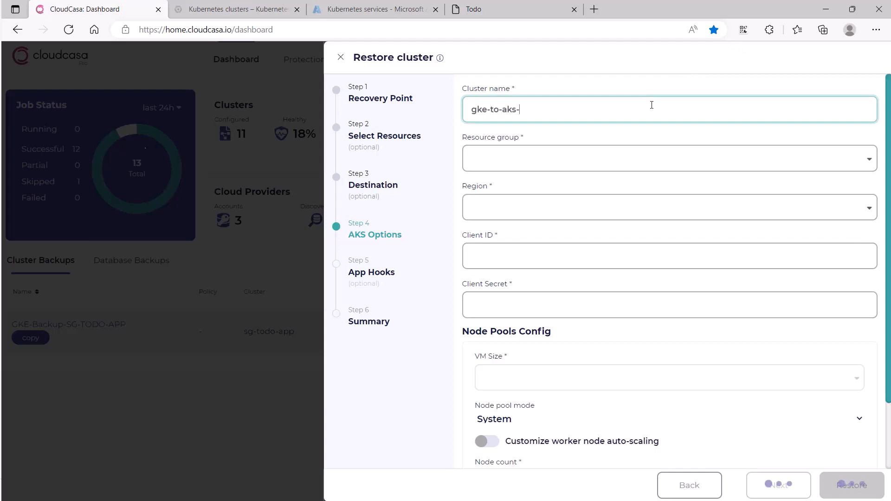
pyautogui.write('sg-todo-app')
pyautogui.press('Tab')
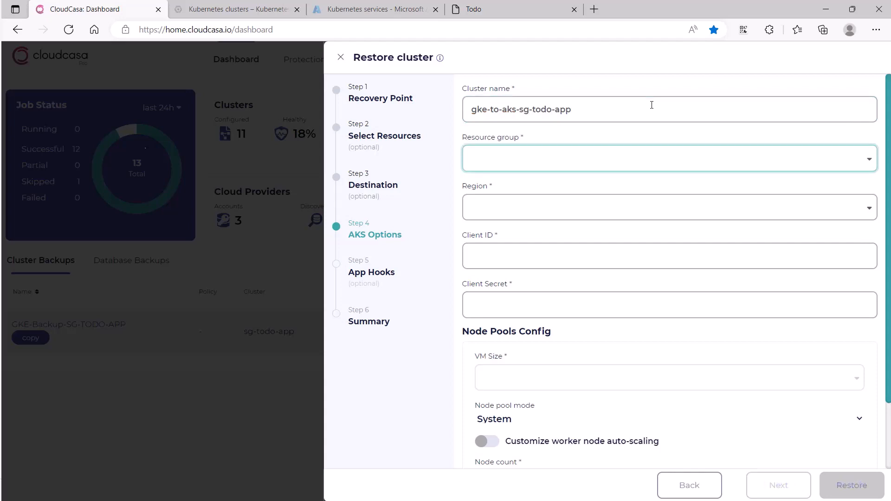
# Step: Set the AKS cluster's resource group to sglab-test and its region to West US
pyautogui.click(605, 162)
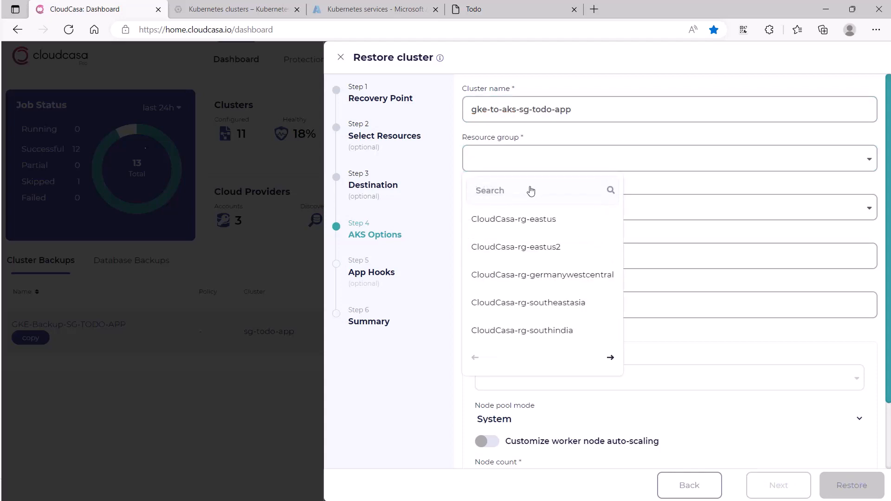
pyautogui.write('sglab')
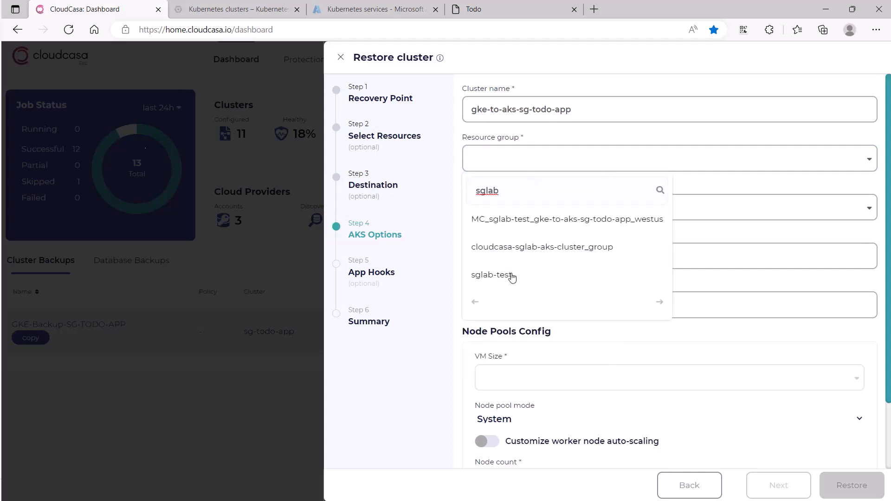
pyautogui.click(512, 275)
pyautogui.click(526, 202)
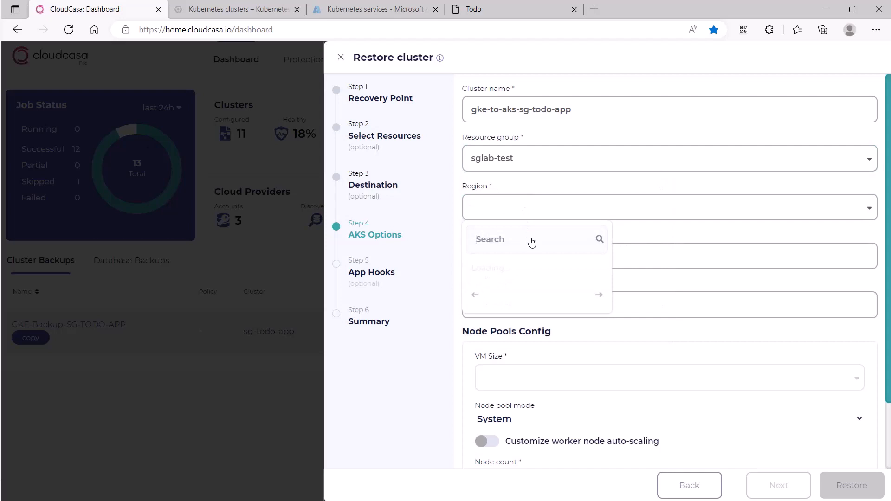
pyautogui.write('west us')
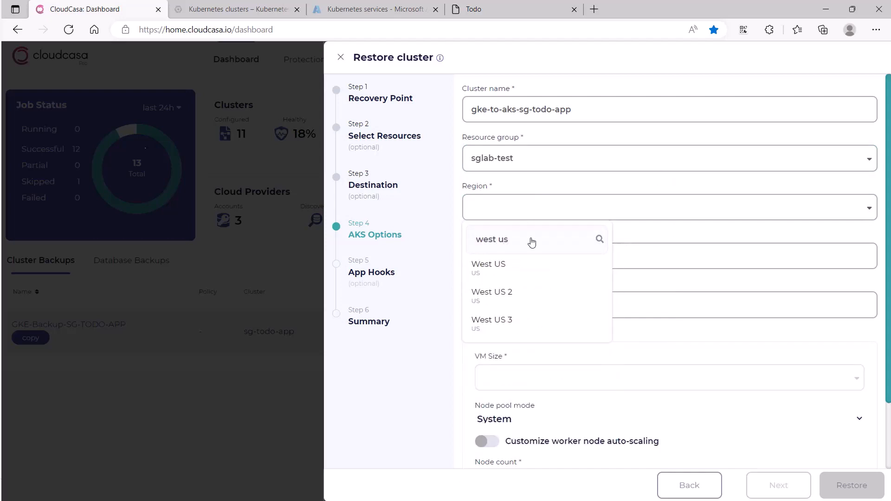
pyautogui.click(525, 267)
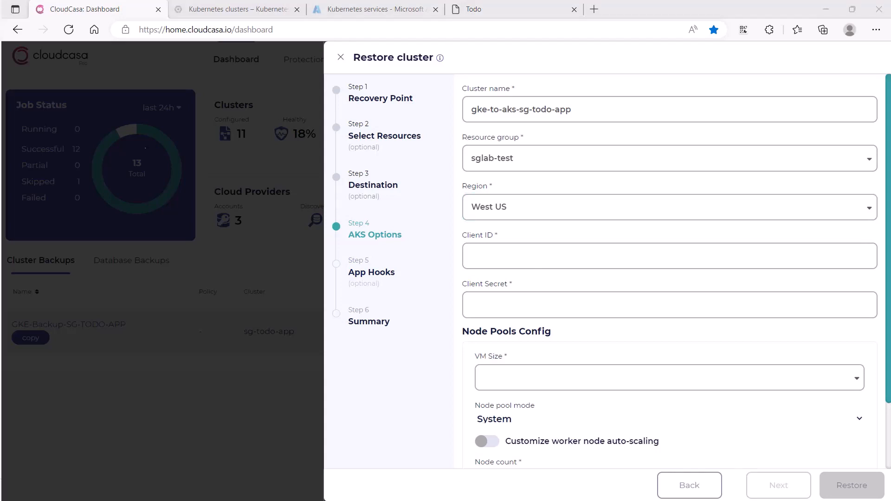
# Step: Paste the Client ID and the Client Secret into the AKS options
pyautogui.click(520, 254)
pyautogui.hotkey('ctrl', 'v')
pyautogui.click(478, 306)
pyautogui.hotkey('ctrl', 'v')
# Step: Configure the node pool with VM size Standard_B2s and a node count of 2, leaving worker node auto-scaling off
pyautogui.scroll(-2, 480, 316)
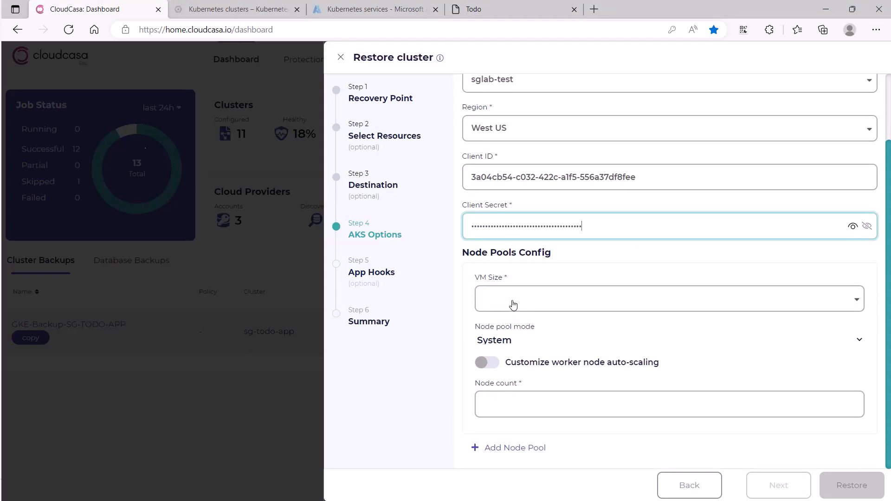
pyautogui.click(513, 305)
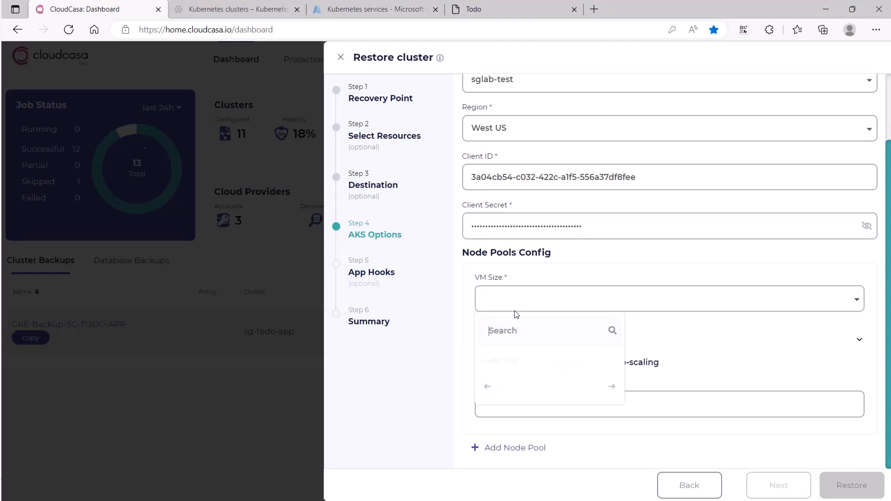
pyautogui.write('b2s')
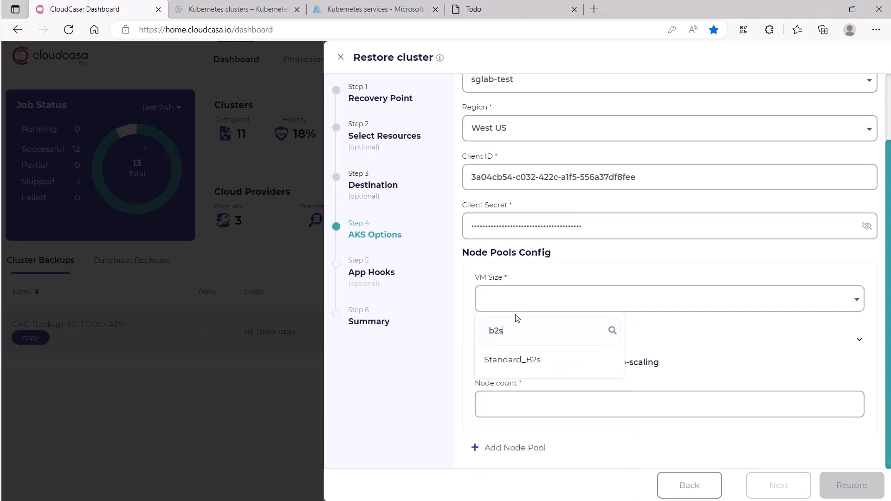
pyautogui.click(512, 360)
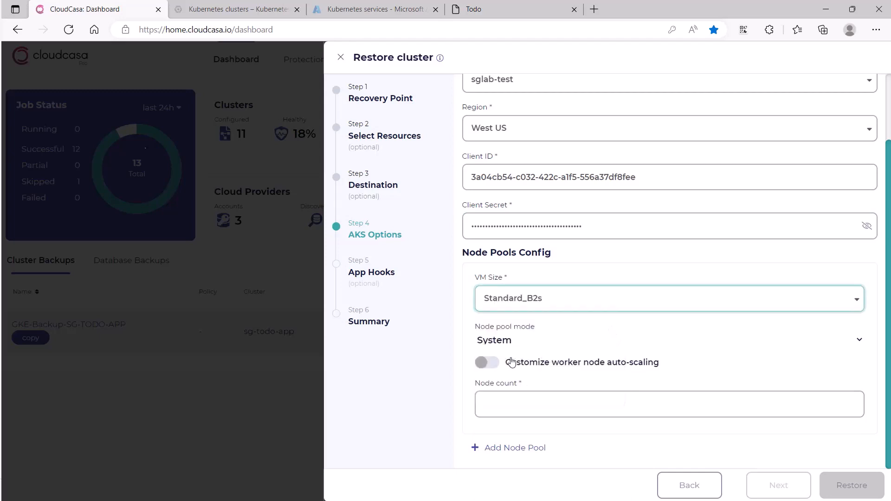
pyautogui.click(532, 409)
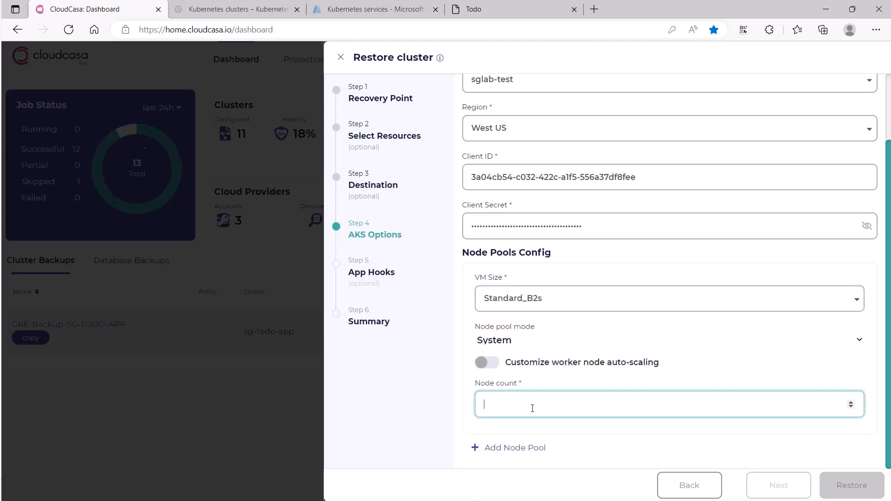
pyautogui.write('2')
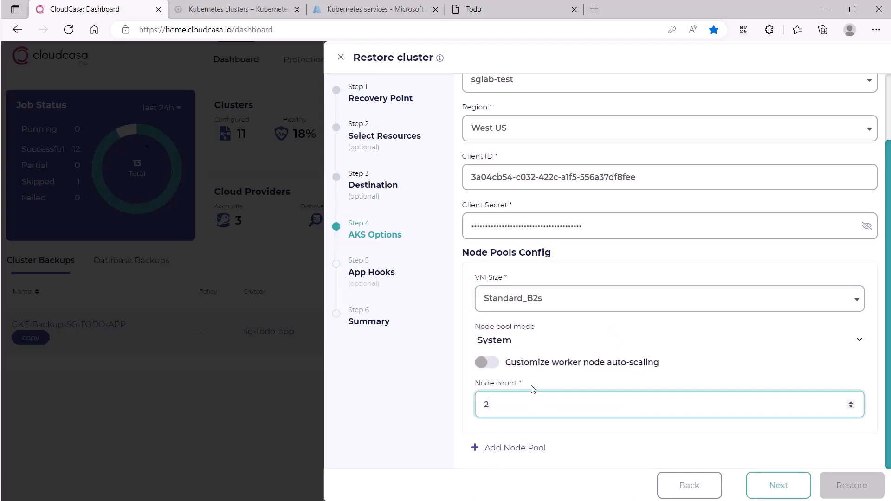
pyautogui.click(510, 368)
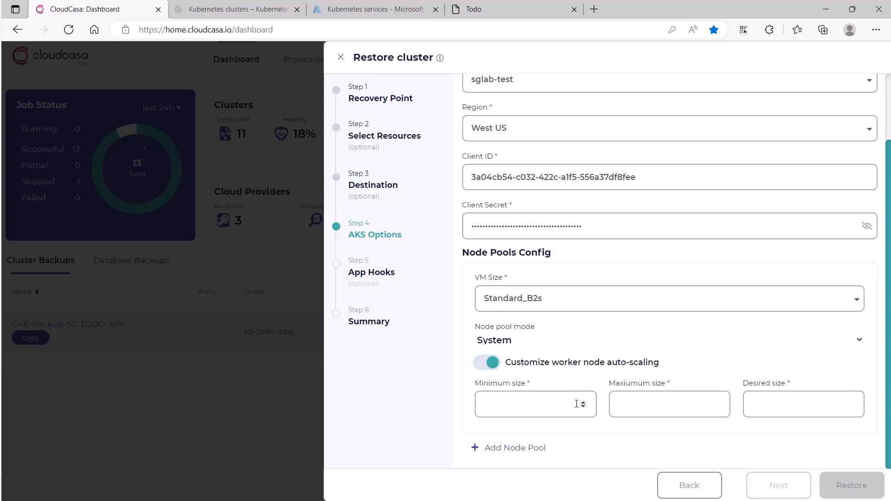
pyautogui.click(561, 366)
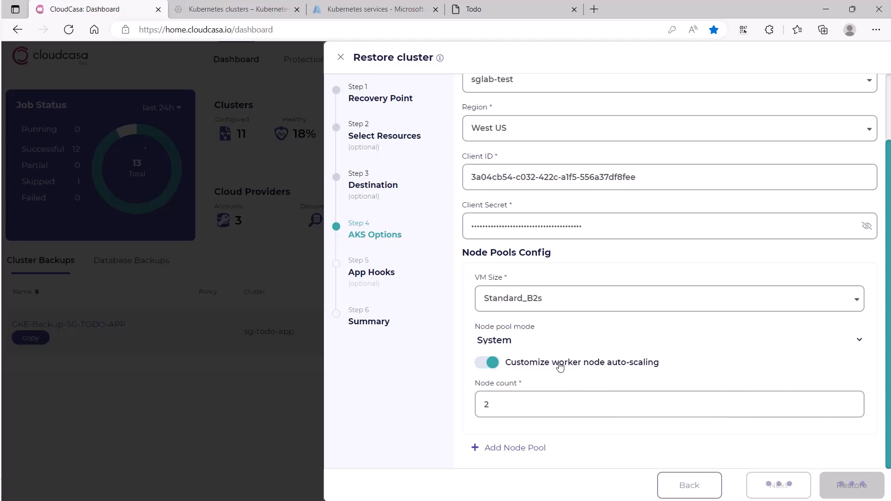
# Step: Skip the post-restore app hooks, name the restore GKE-AKS-Restore and start it
pyautogui.click(773, 487)
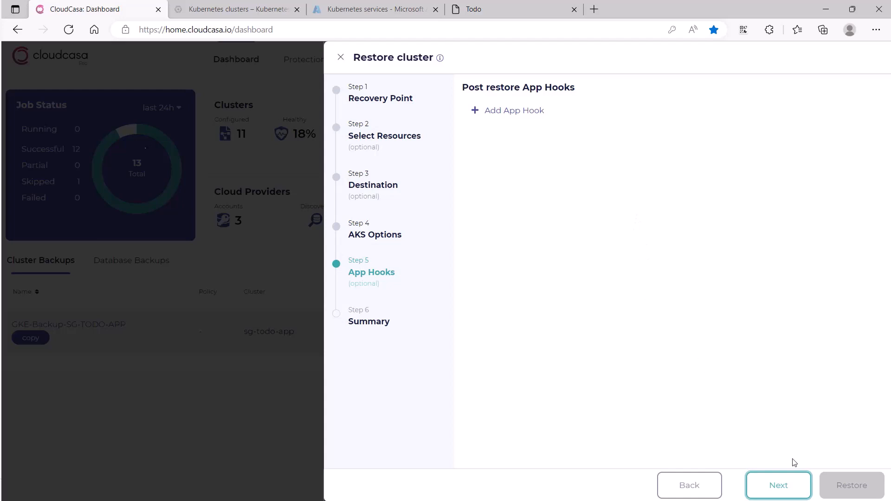
pyautogui.click(785, 491)
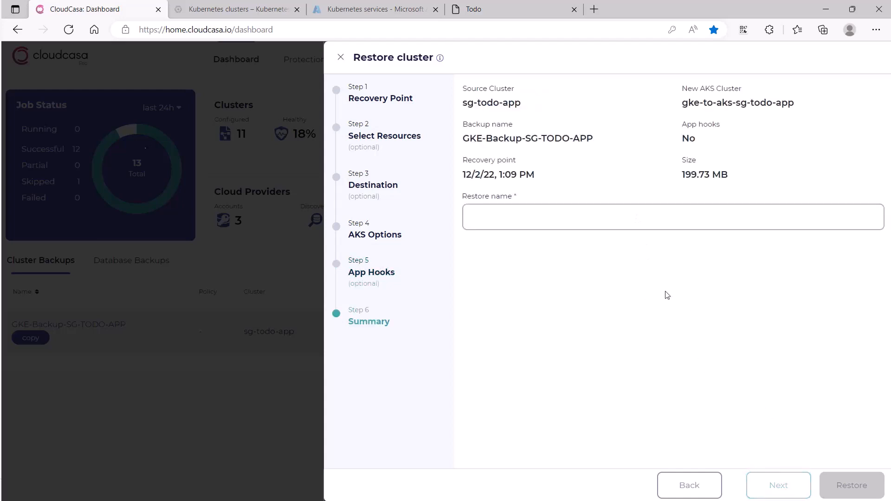
pyautogui.click(550, 226)
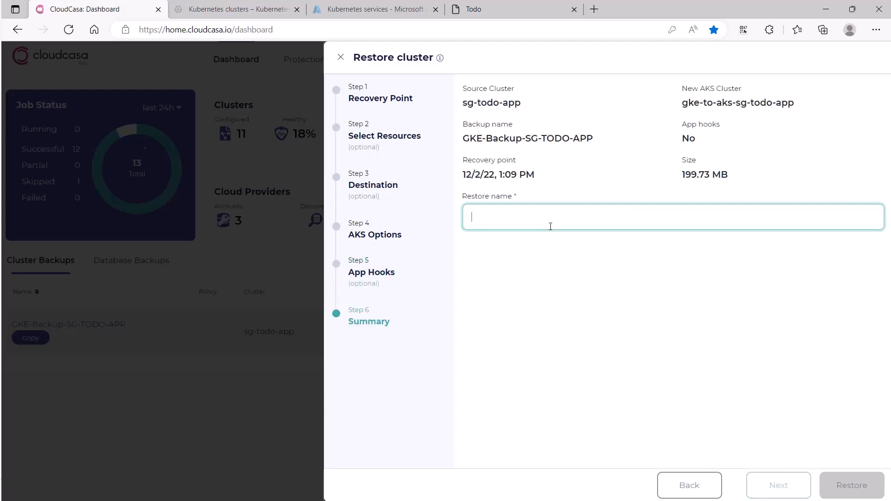
pyautogui.write('GKE-AKS-Restore')
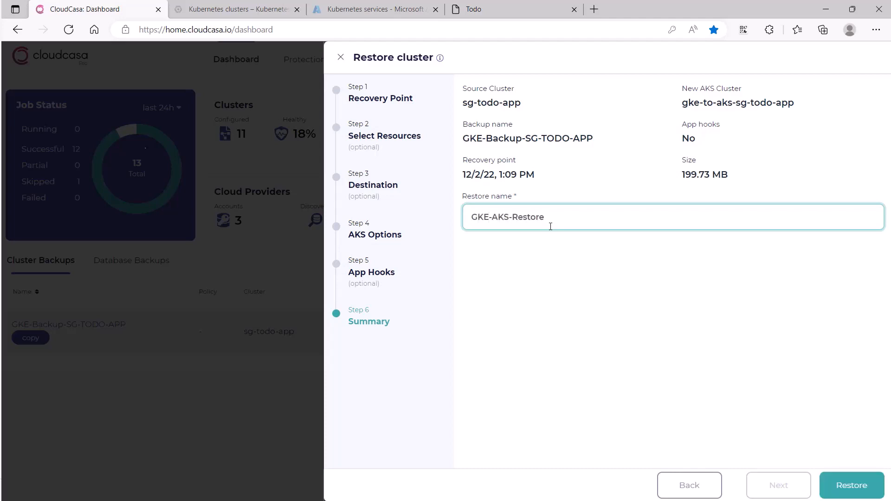
pyautogui.click(859, 485)
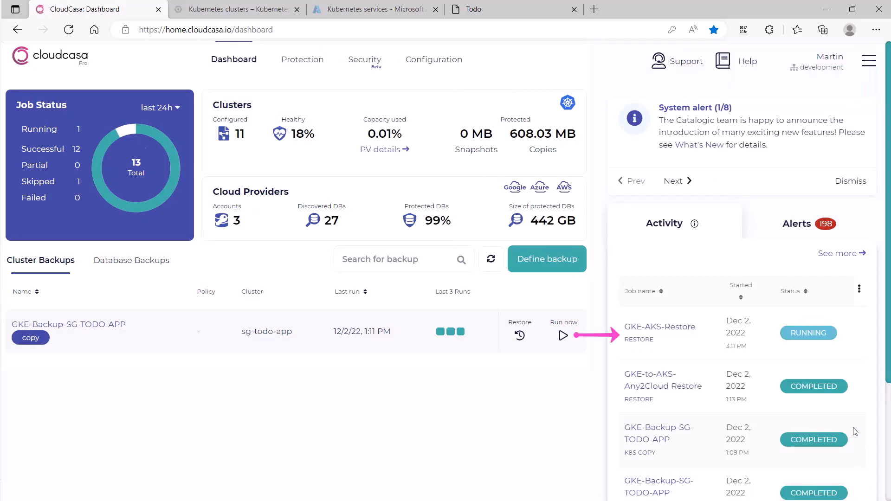
# Step: Open the activity log of the running GKE-AKS-Restore job
pyautogui.click(683, 330)
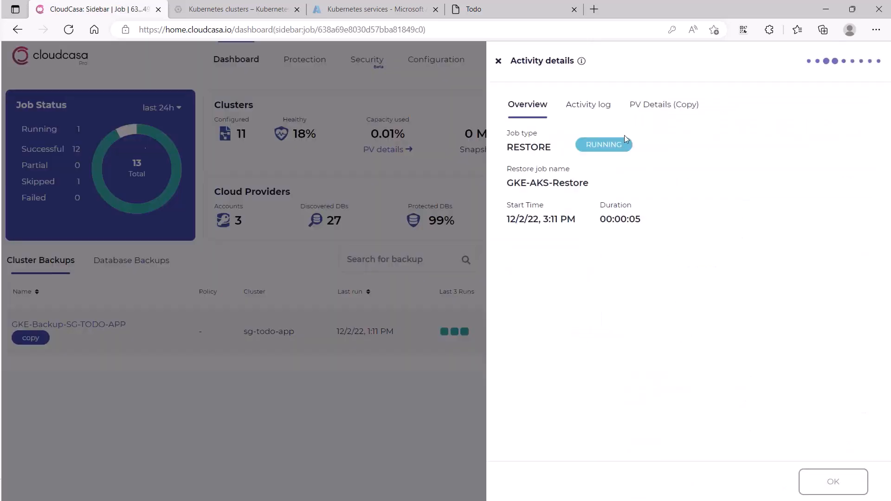
pyautogui.click(593, 108)
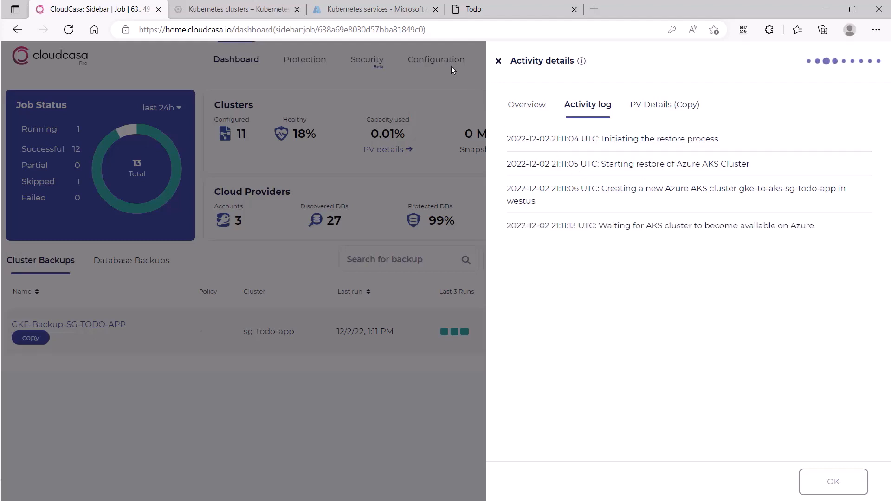
# Step: Switch to the Azure portal, refresh the Kubernetes services list and open the gke-to-aks-sg-todo-app cluster
pyautogui.click(388, 16)
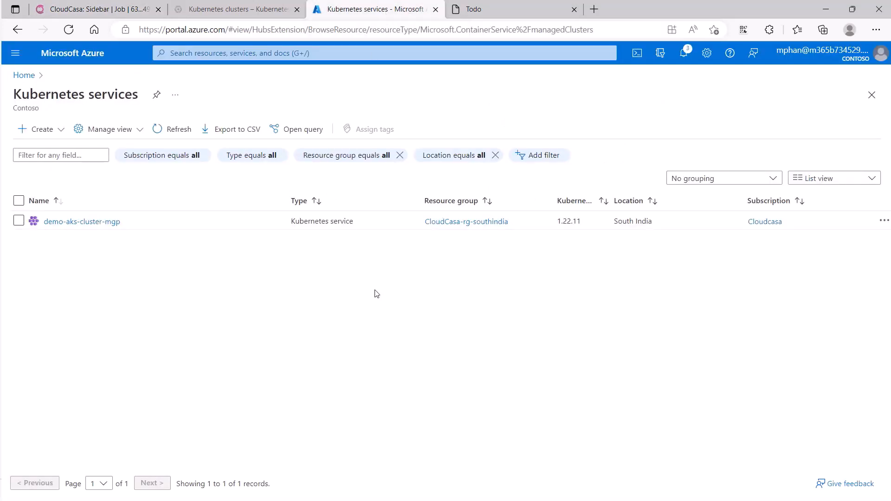
pyautogui.click(170, 135)
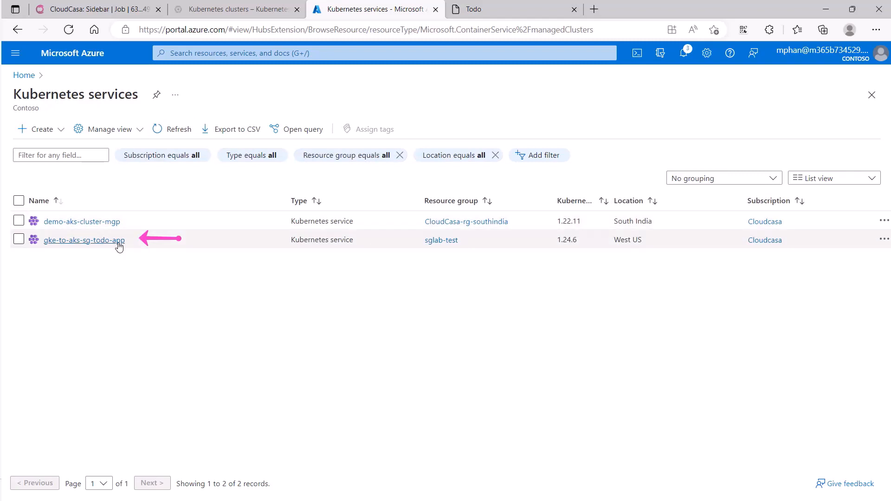
pyautogui.click(84, 240)
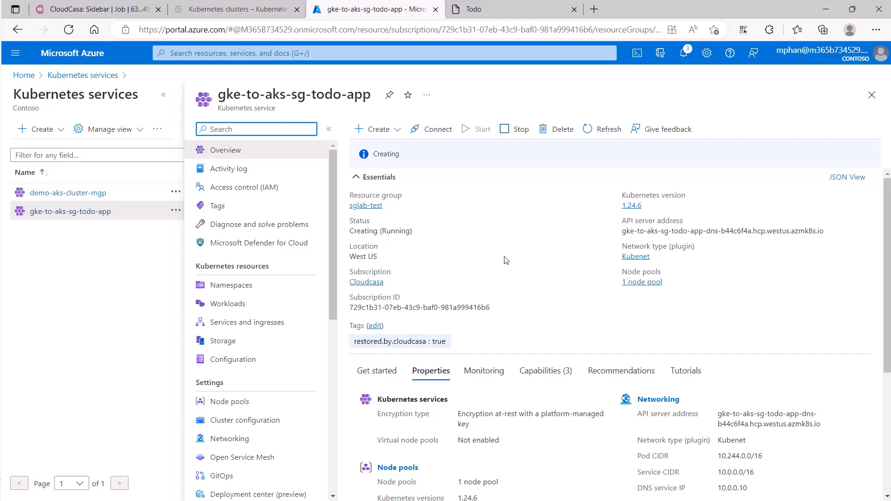
# Step: Check the restore job's activity log in CloudCasa and refresh the new cluster's overview in the Azure portal
pyautogui.click(93, 9)
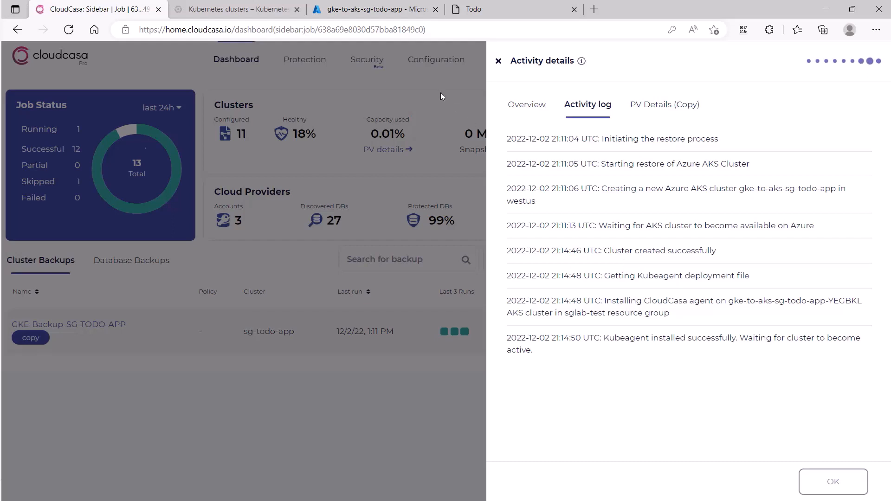
pyautogui.click(374, 13)
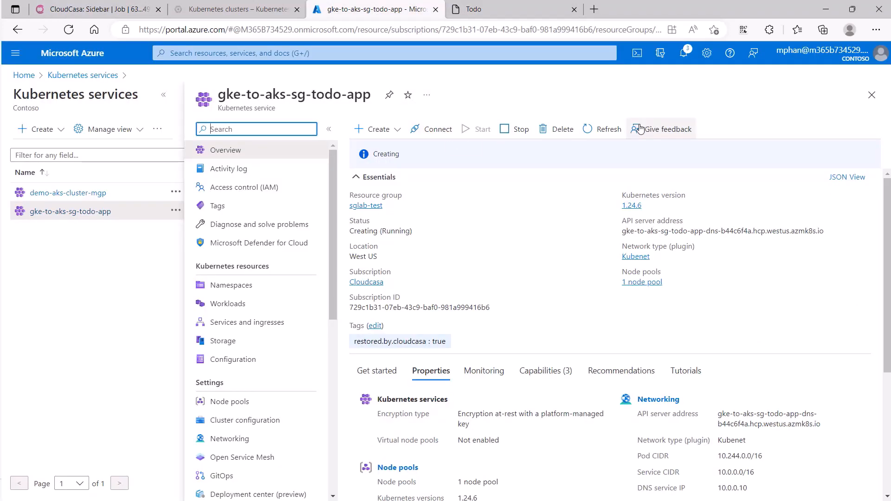
pyautogui.click(604, 132)
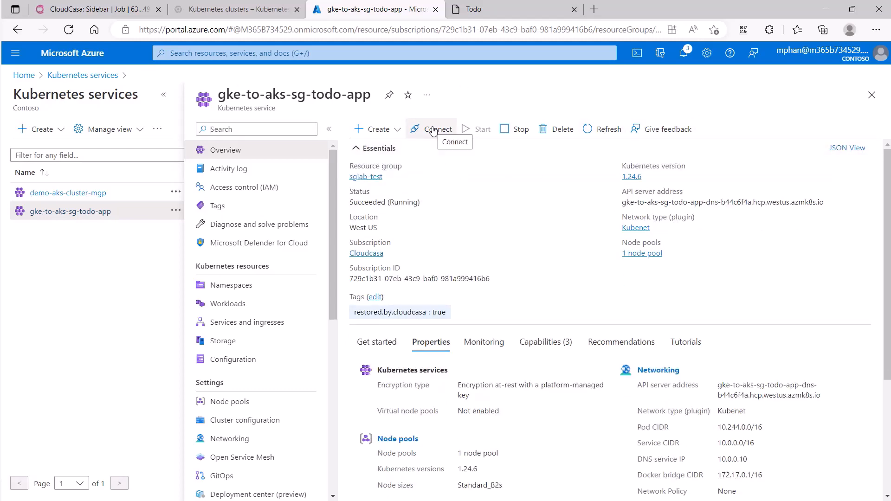
# Step: Connect to the AKS cluster through Cloud Shell and overwrite both existing kubeconfig entries with its credentials
pyautogui.click(433, 131)
pyautogui.click(591, 168)
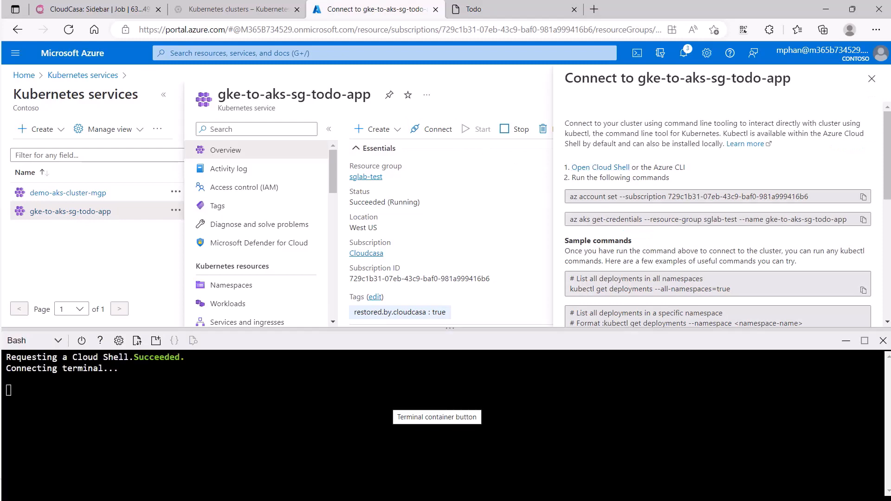
pyautogui.write('y')
pyautogui.press('Return')
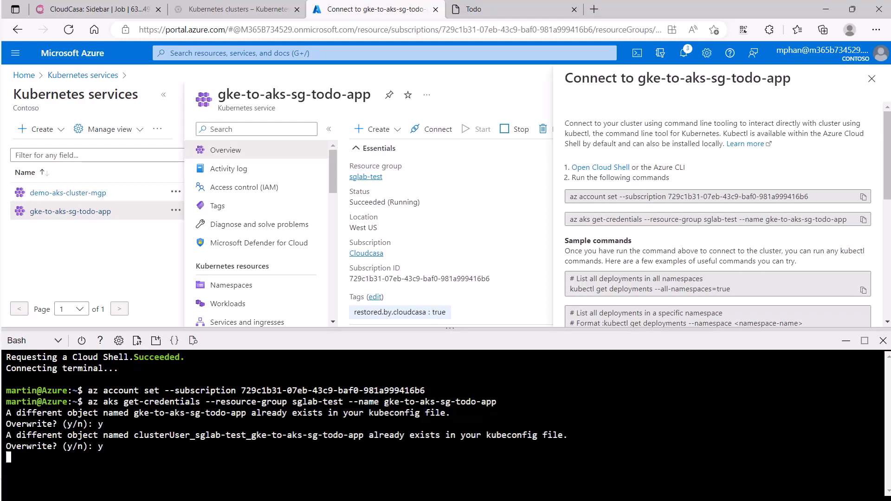
pyautogui.write('y')
pyautogui.press('Return')
# Step: Enlarge the Cloud Shell pane and list the pods in all namespaces with kubectl get pods -A
pyautogui.moveTo(451, 325); pyautogui.dragTo(450, 200)
pyautogui.write('kubectl ge')
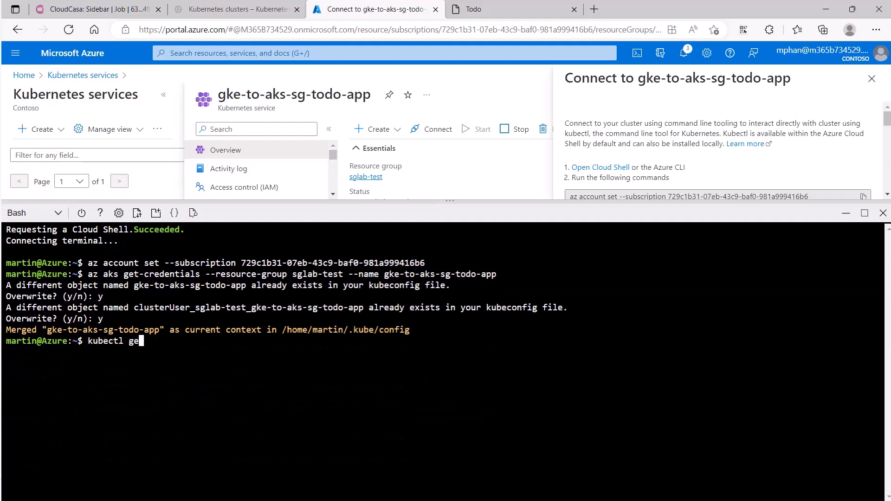
pyautogui.write('t pods -A')
pyautogui.press('Return')
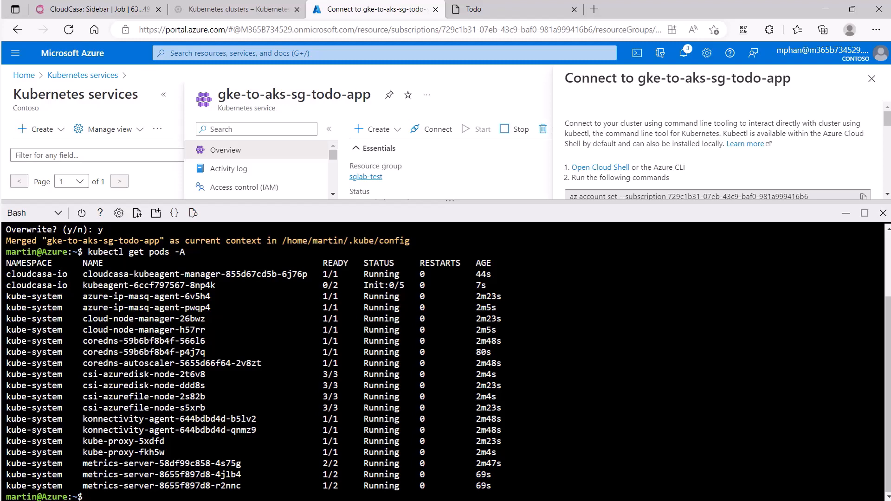
# Step: Review the restore job's activity log in CloudCasa through its latest entries
pyautogui.click(99, 9)
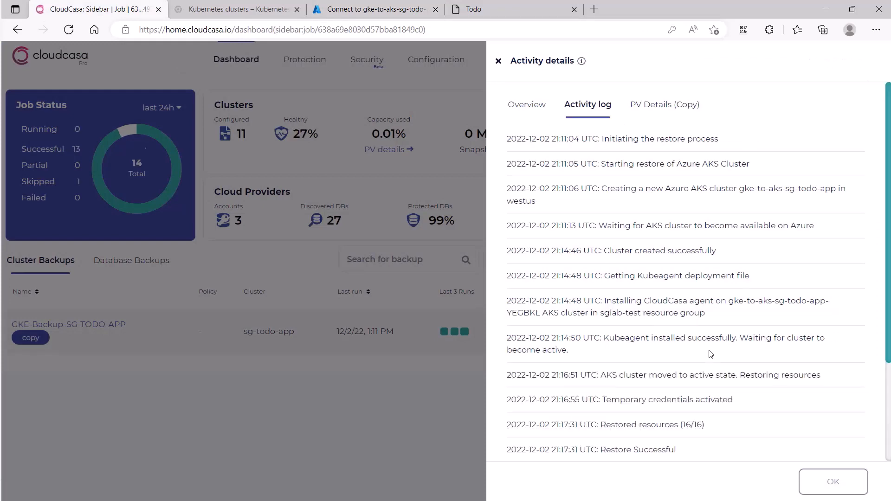
pyautogui.scroll(-3, 710, 354)
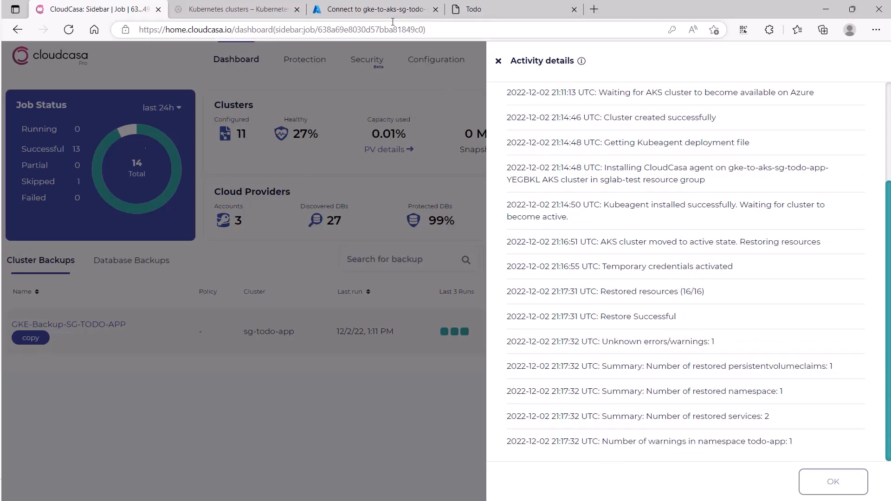
# Step: Return to the Azure Cloud Shell and rerun kubectl get pods -A three times to check the todo-app pods
pyautogui.click(383, 8)
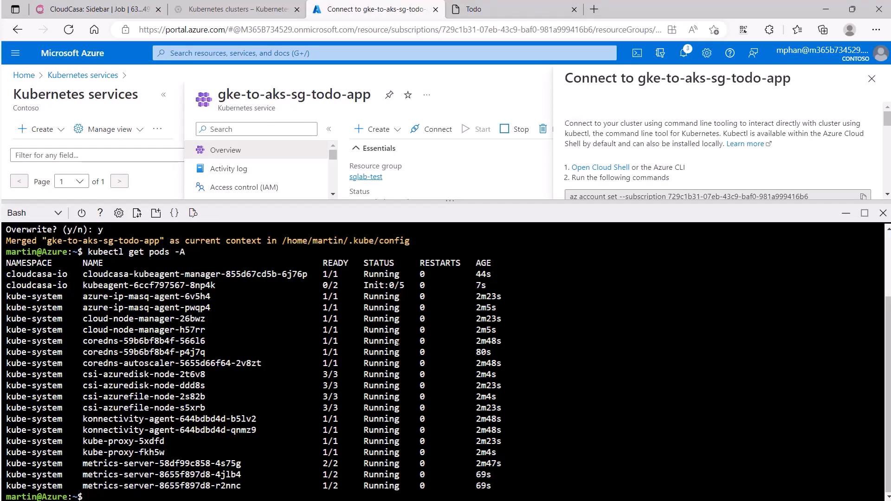
pyautogui.press('Up')
pyautogui.press('Return')
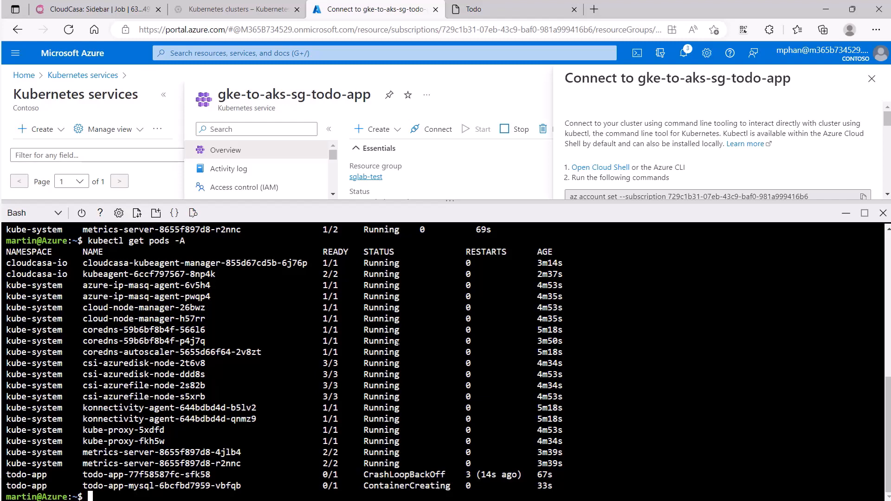
pyautogui.press('Up')
pyautogui.press('Return')
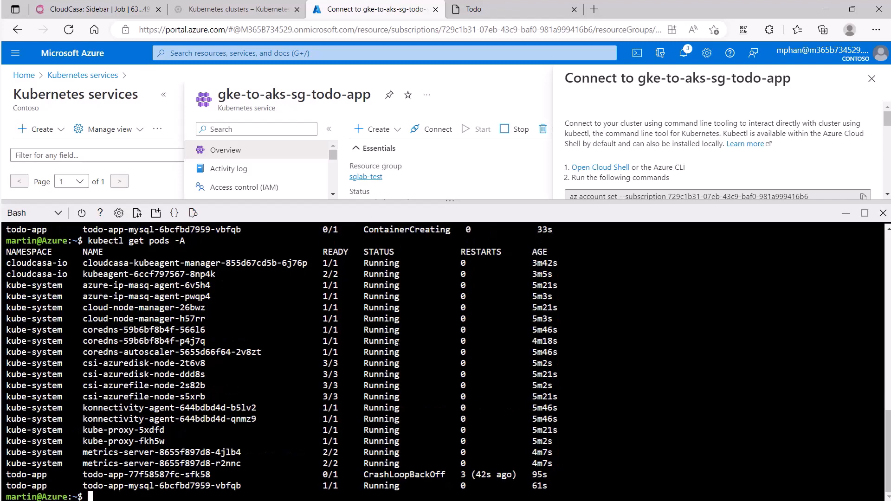
pyautogui.press('Up')
pyautogui.press('Return')
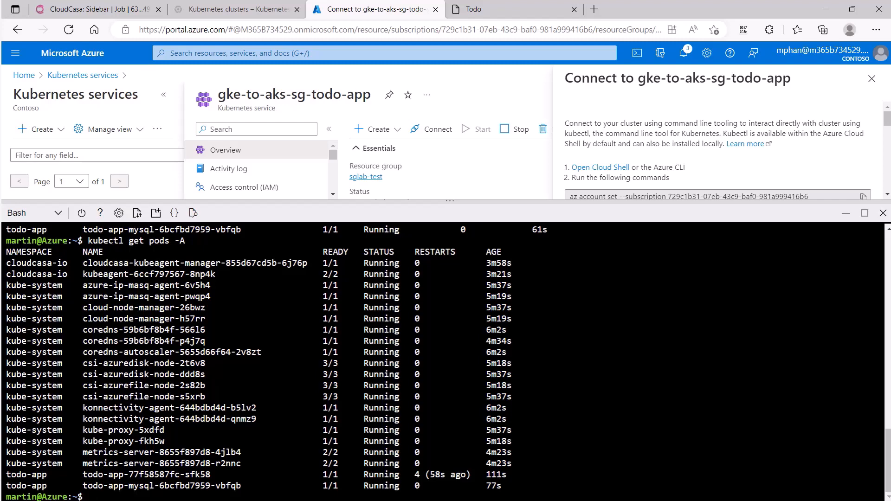
# Step: List the persistent volumes and claims of the restored app with kubectl get pv,pvc -n todo-app
pyautogui.write('kubectl p')
pyautogui.press('BackSpace')
pyautogui.write('get pv,')
pyautogui.press('BackSpace')
pyautogui.write('pvc -A')
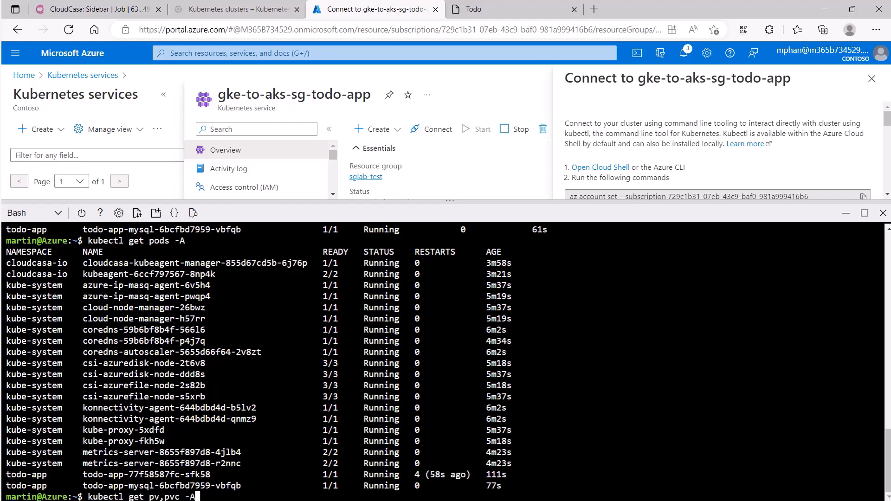
pyautogui.press('BackSpace')
pyautogui.write('n todo-app')
pyautogui.press('Return')
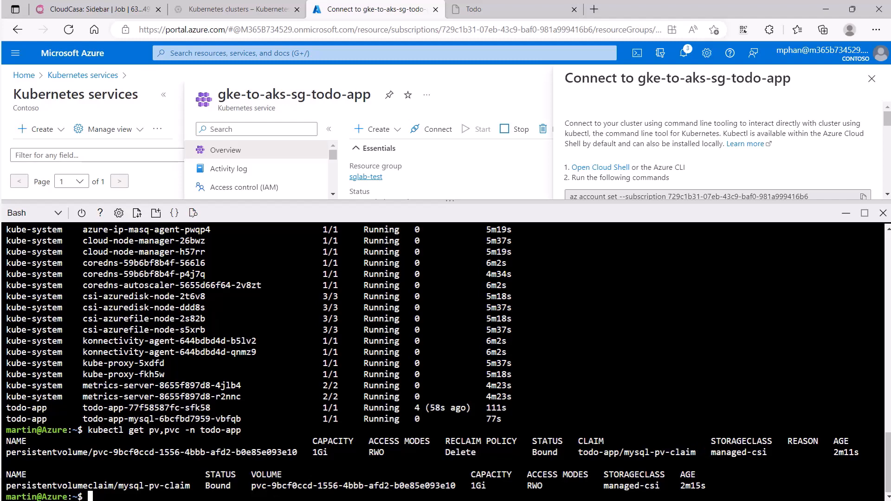
# Step: Mark the task "Use Any2Cloud to Restore GKE to AKS" as complete in the Demo TODO App
pyautogui.click(473, 10)
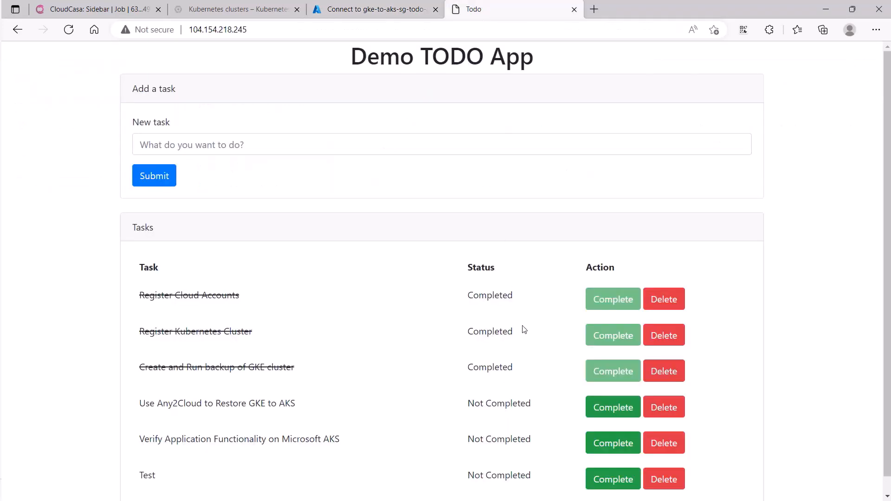
pyautogui.click(606, 408)
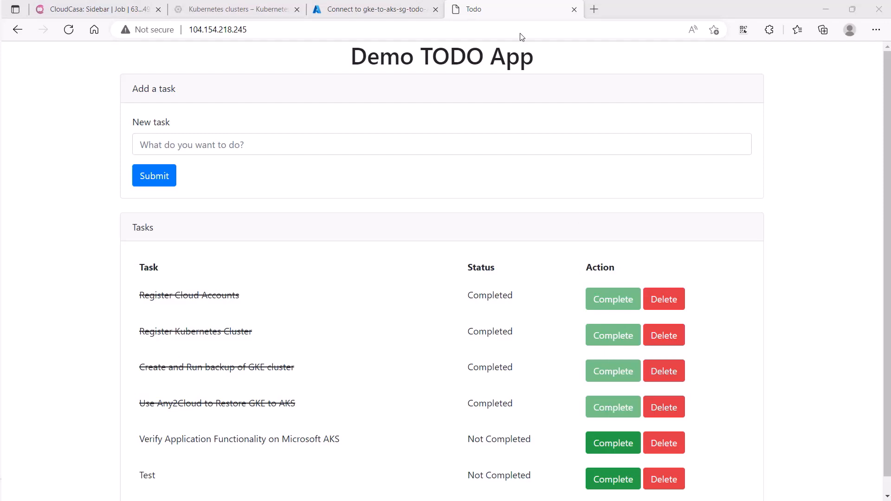
# Step: Return to the Azure Cloud Shell and list the services in all namespaces with kubectl get svc -A
pyautogui.click(383, 12)
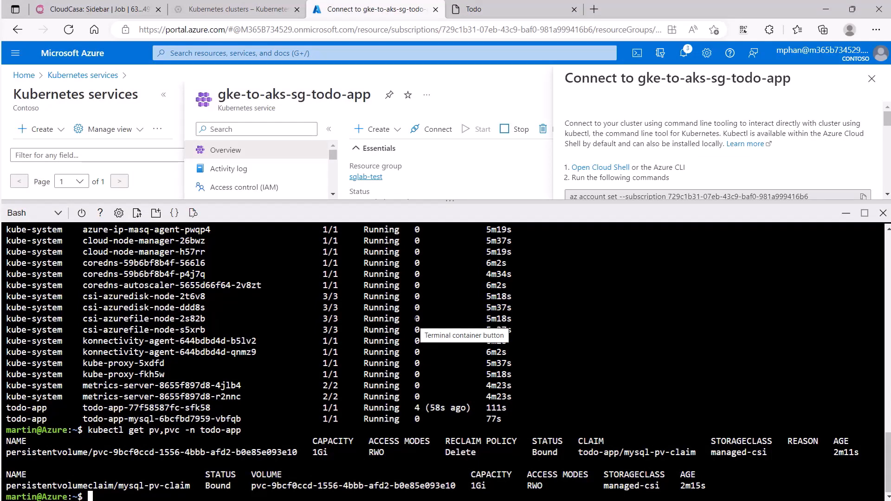
pyautogui.write('kubectl')
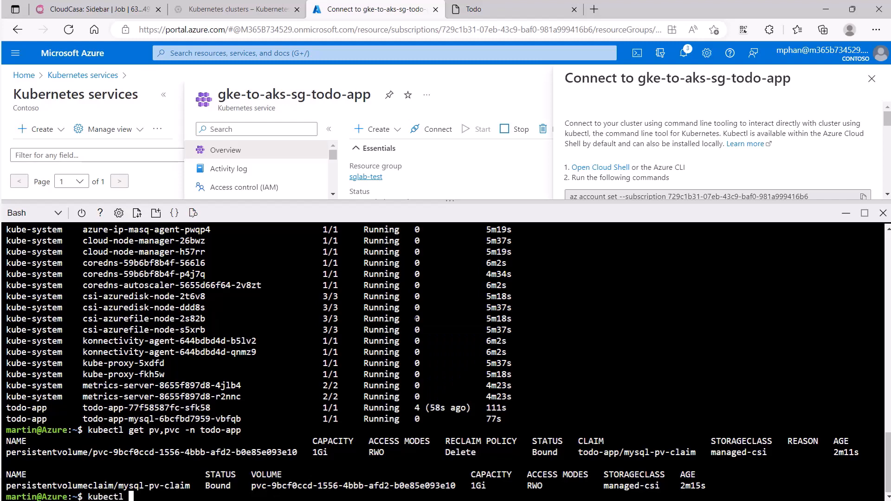
pyautogui.write(' get svc -A')
pyautogui.press('Return')
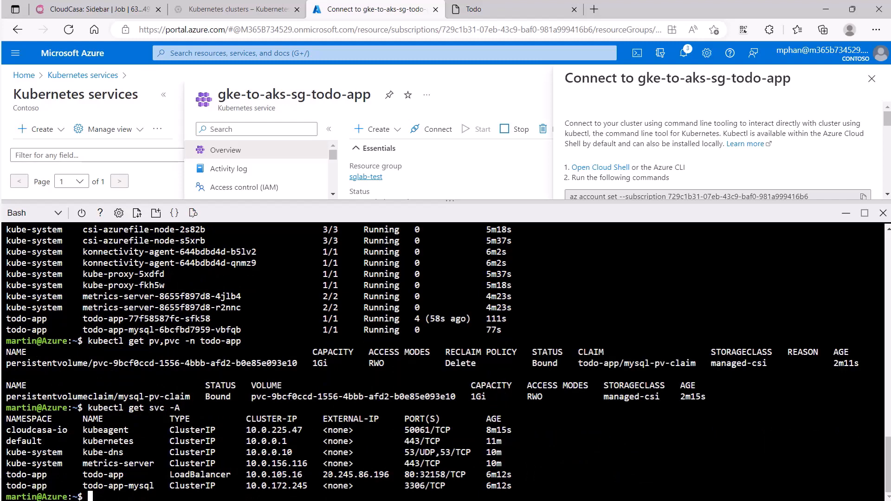
# Step: Copy the todo-app LoadBalancer's external IP, 20.245.86.196, and open it in a new browser tab
pyautogui.moveTo(323, 475); pyautogui.dragTo(390, 474)
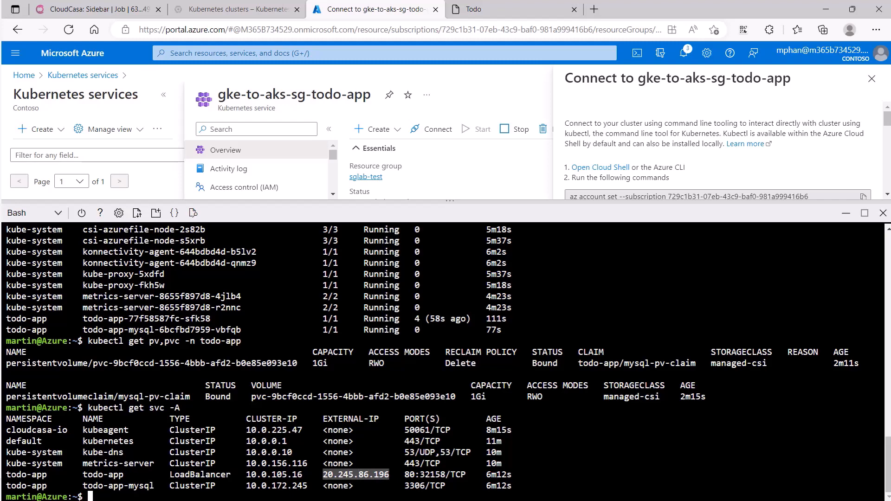
pyautogui.rightClick(381, 474)
pyautogui.click(413, 168)
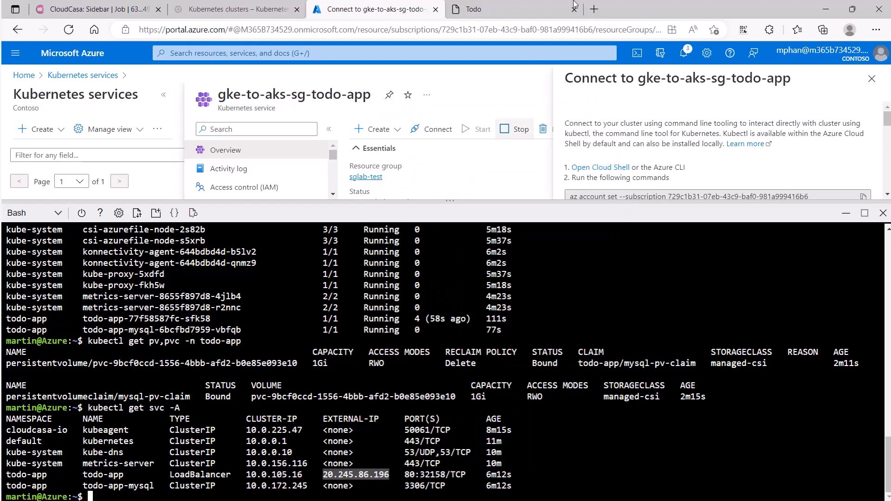
pyautogui.click(594, 10)
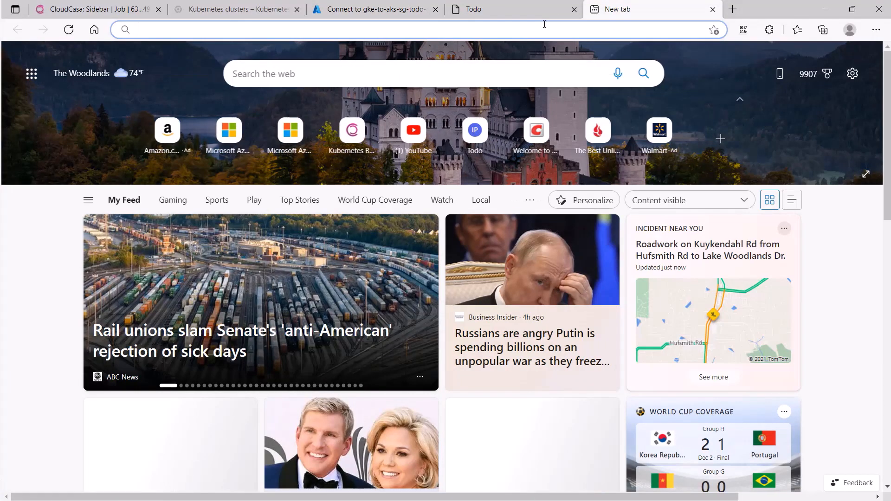
pyautogui.hotkey('ctrl', 'v')
pyautogui.press('Return')
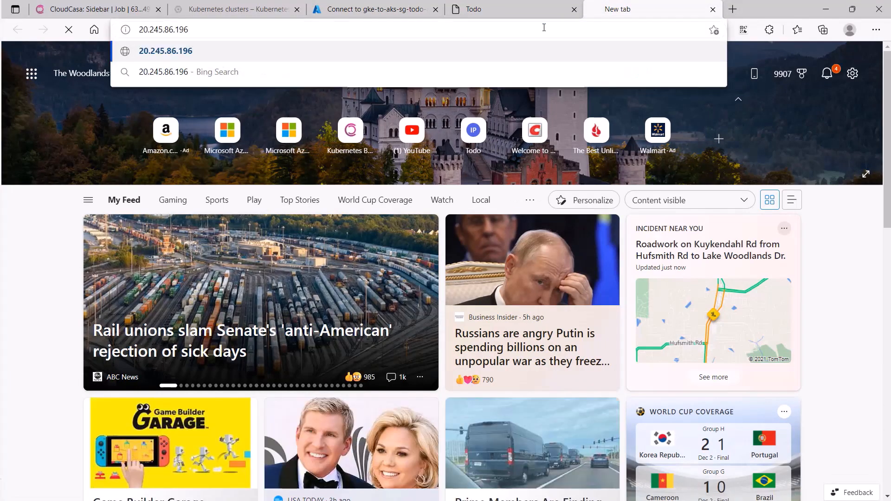